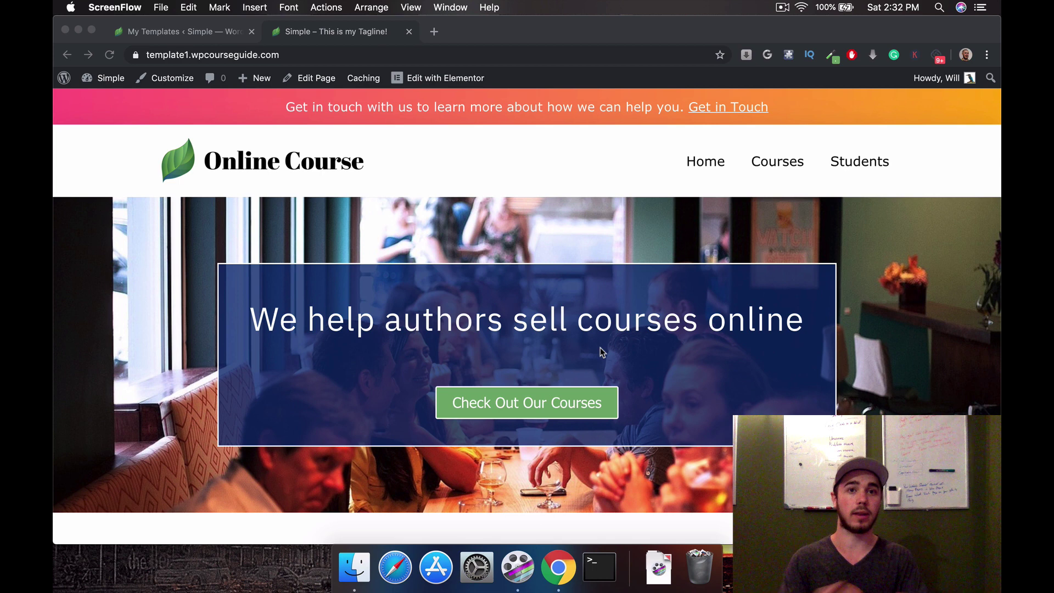
# Open the site's WordPress dashboard and review the list of installed plugins
pyautogui.click(525, 309)
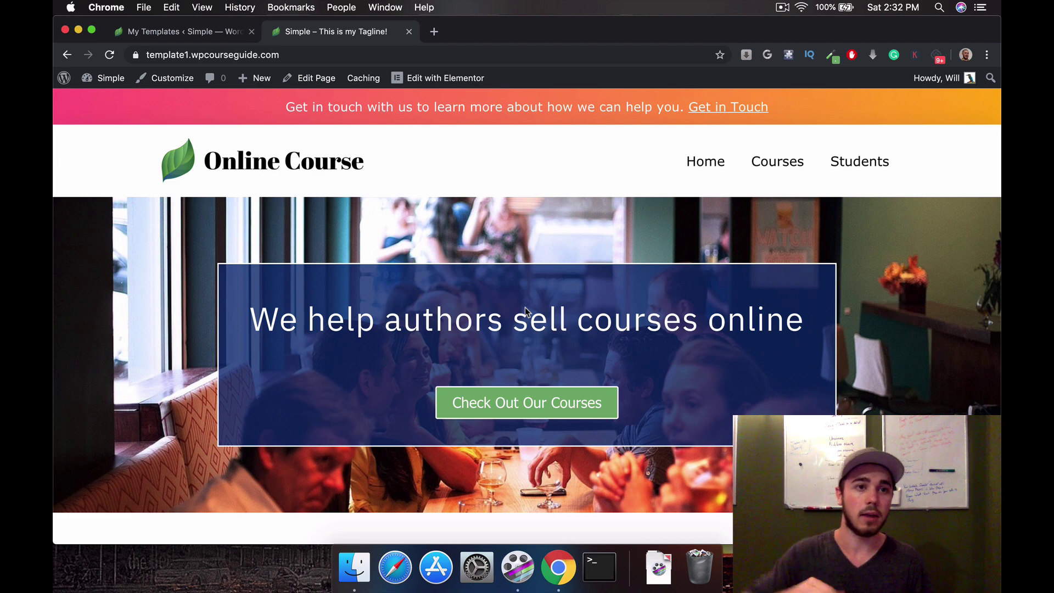
pyautogui.click(105, 85)
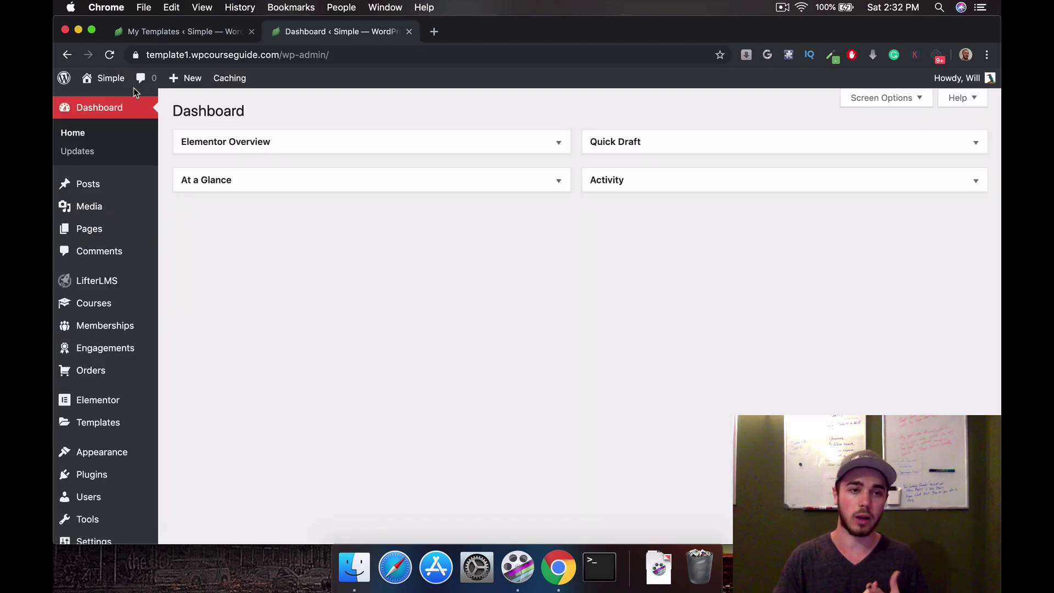
pyautogui.click(110, 422)
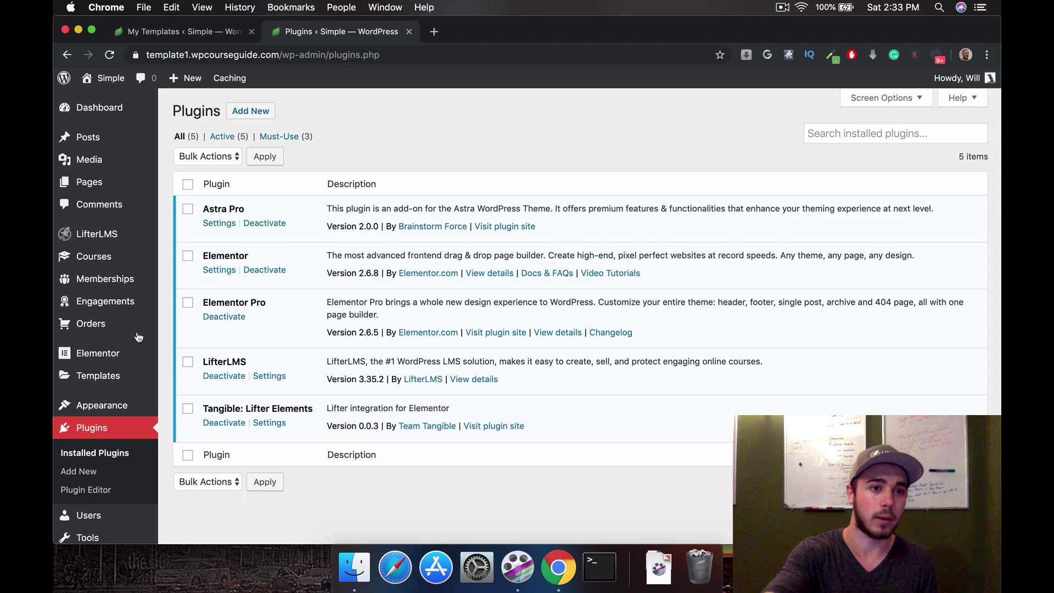
pyautogui.moveTo(122, 372)
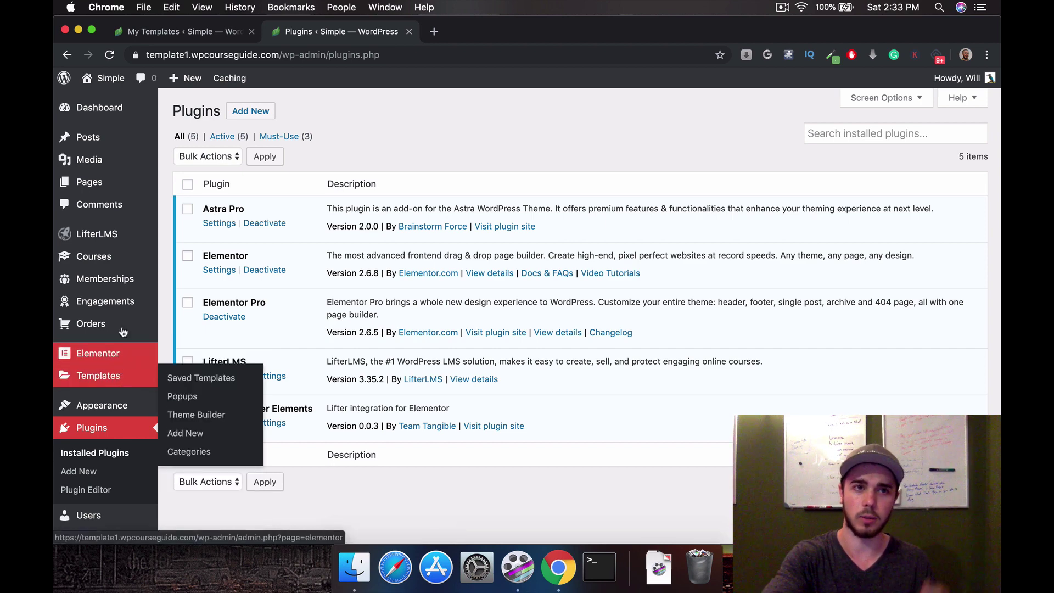
# Visit the live site and open the Quiz Settings lesson of the LifterLMS Quizzes Course from the course catalog
pyautogui.click(113, 80)
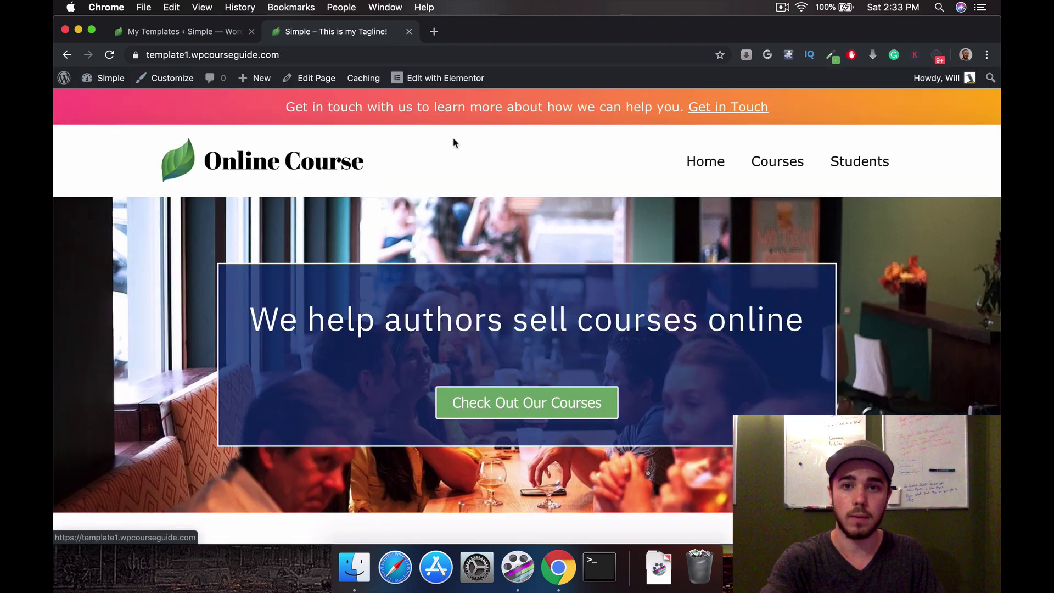
pyautogui.click(760, 159)
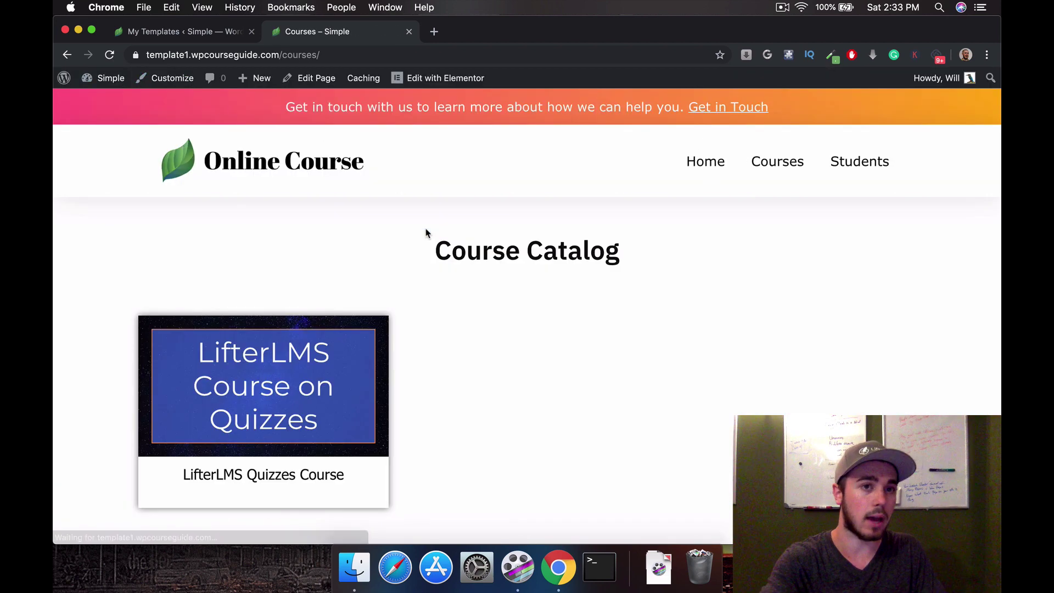
pyautogui.scroll(-1, 426, 233)
pyautogui.click(258, 454)
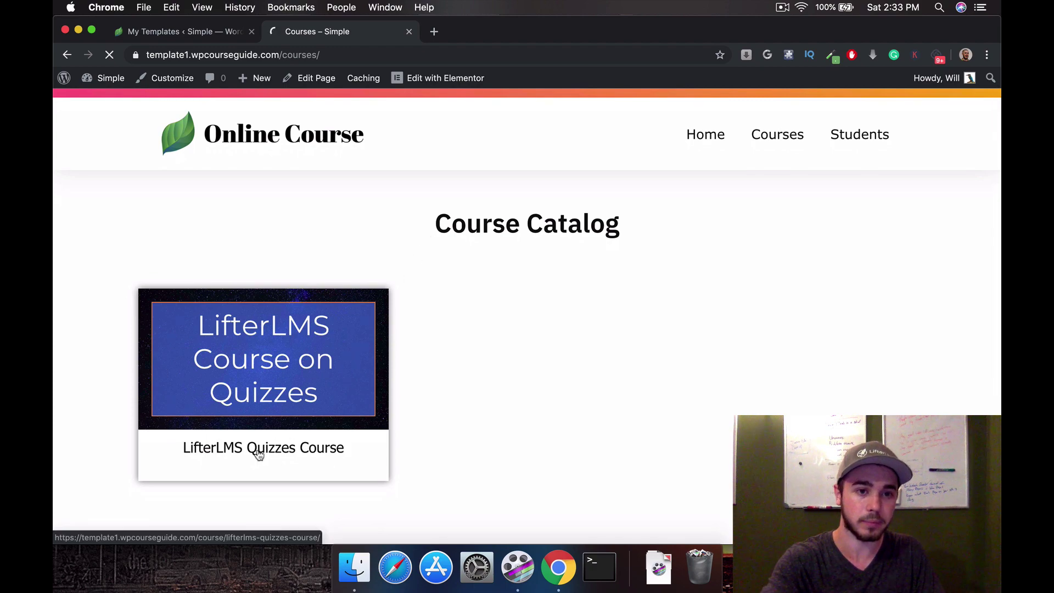
pyautogui.scroll(-1, 382, 391)
pyautogui.scroll(-1, 383, 392)
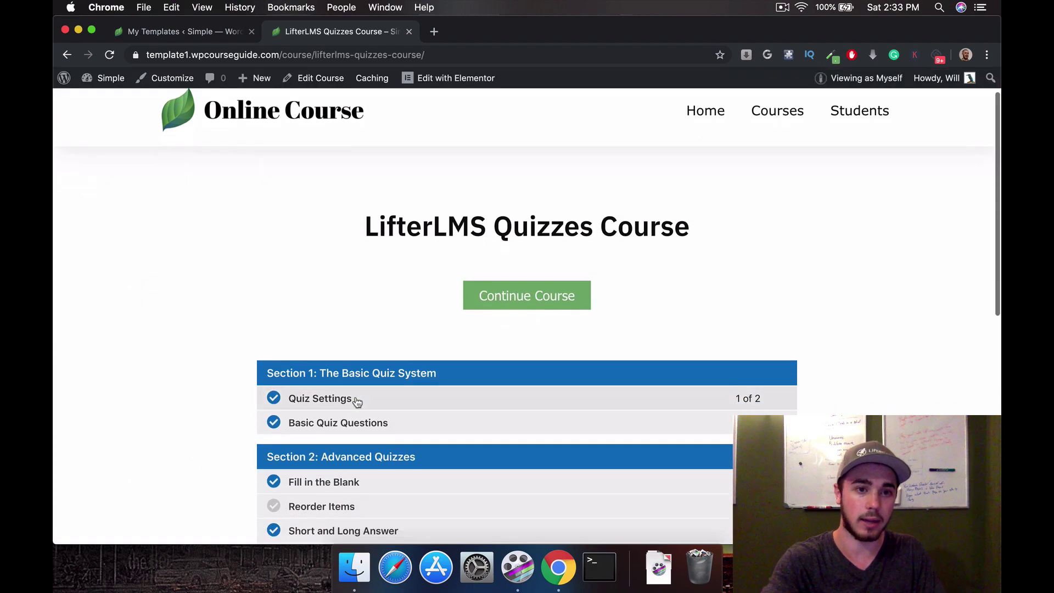
pyautogui.click(357, 401)
# Examine the Quiz Settings lesson page from the video down to the resources, completion control and lesson navigation
pyautogui.scroll(-4, 356, 314)
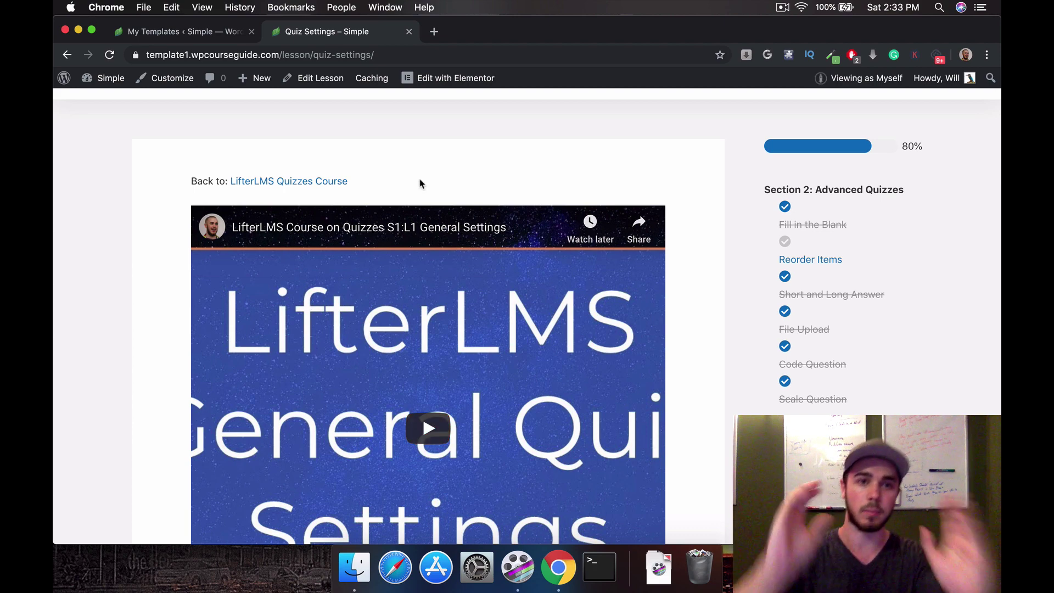
pyautogui.scroll(-10, 418, 185)
pyautogui.scroll(-5, 365, 176)
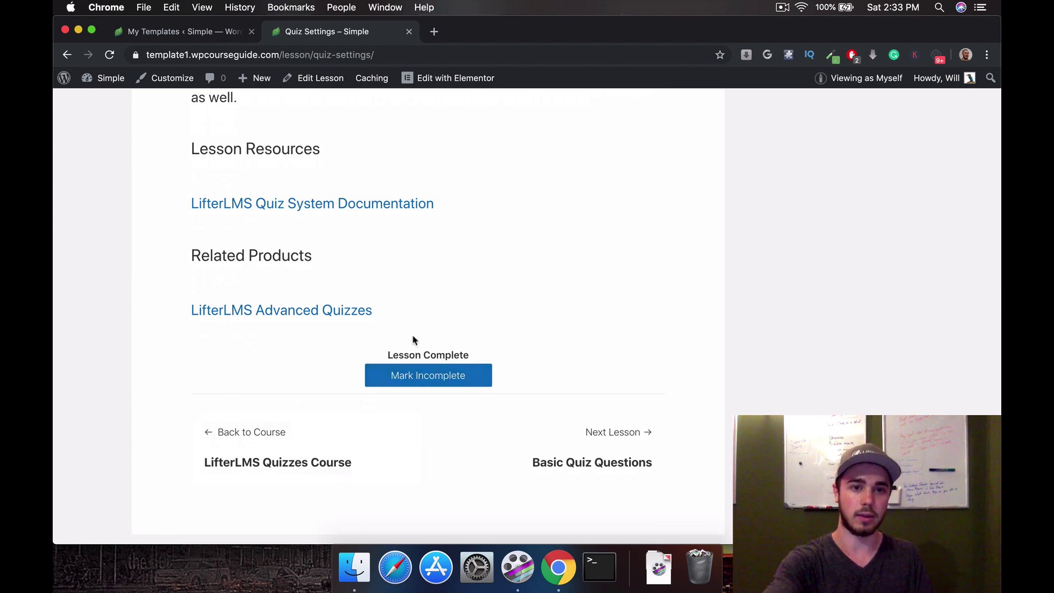
pyautogui.scroll(-4, 388, 376)
pyautogui.scroll(3, 388, 379)
pyautogui.scroll(1, 388, 379)
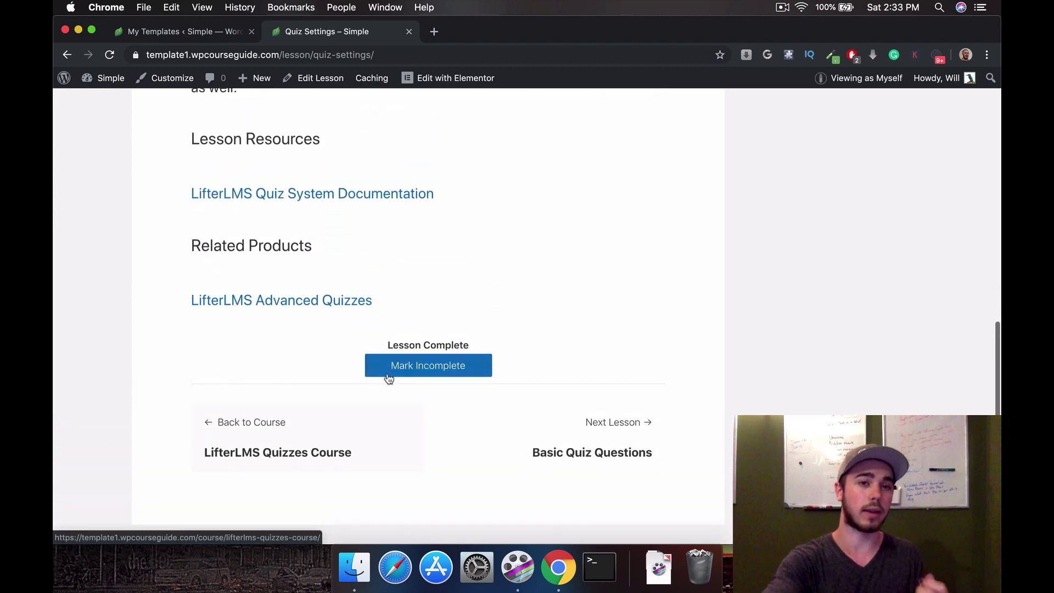
# Open the Quiz Settings lesson for editing and review its content and general Lesson Settings, including the video embed URL
pyautogui.click(321, 81)
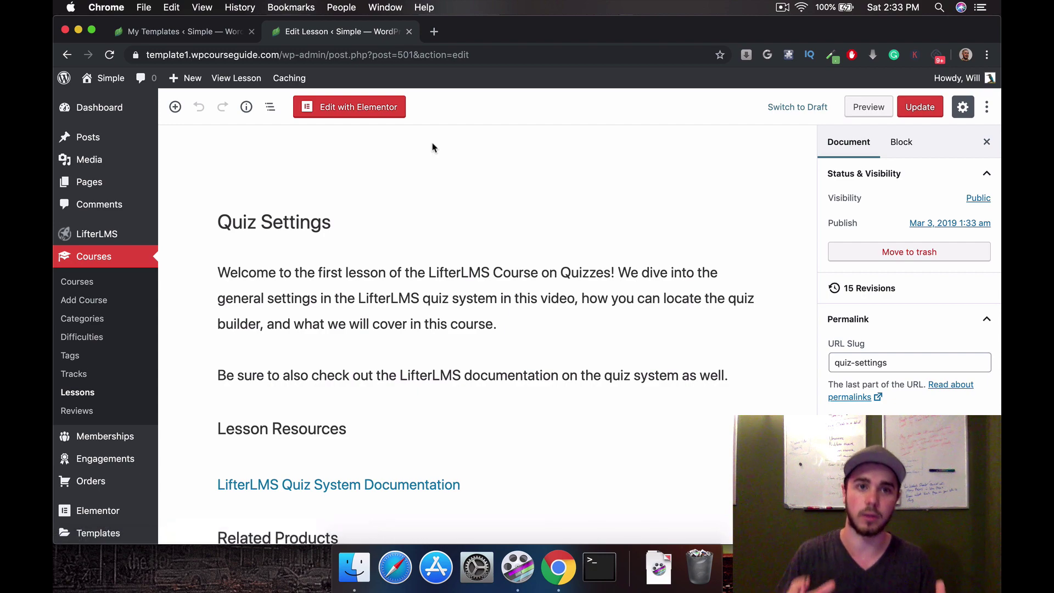
pyautogui.scroll(-10, 416, 187)
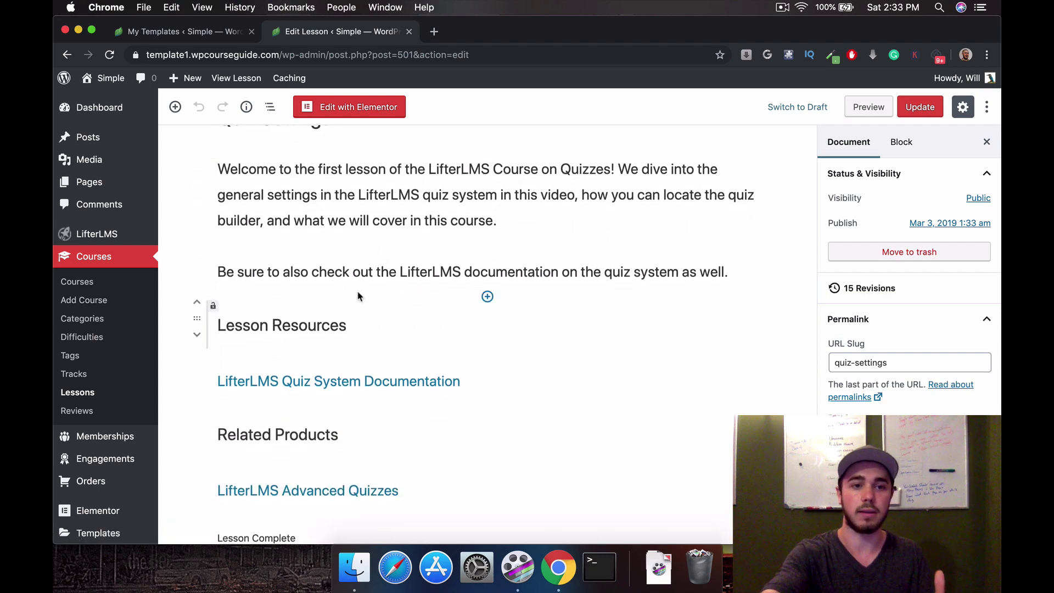
pyautogui.scroll(-6, 357, 296)
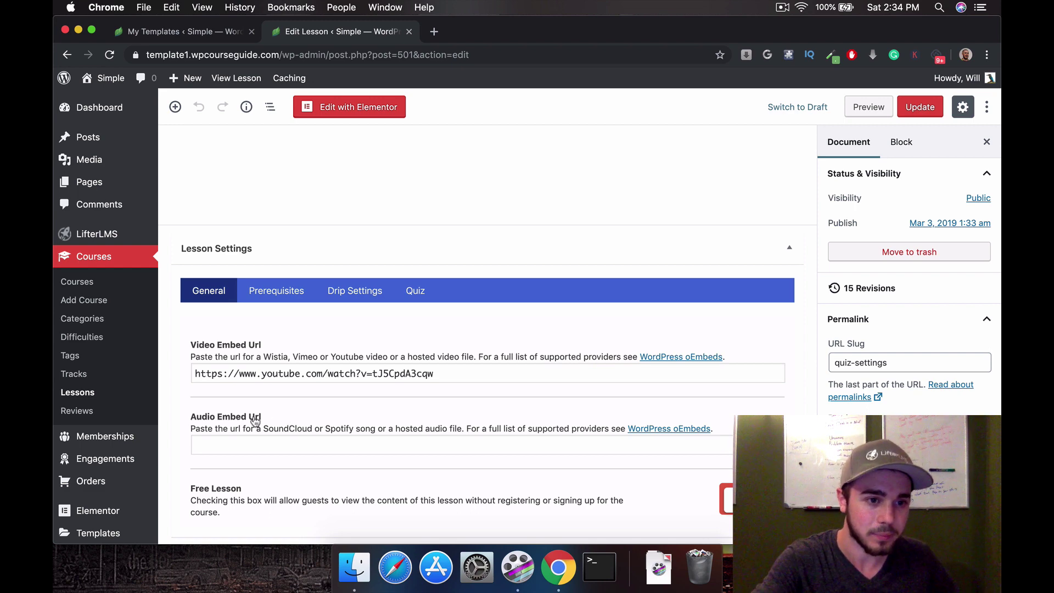
# Start a new Elementor template of type Single for the Lesson post type
pyautogui.scroll(-3, 128, 405)
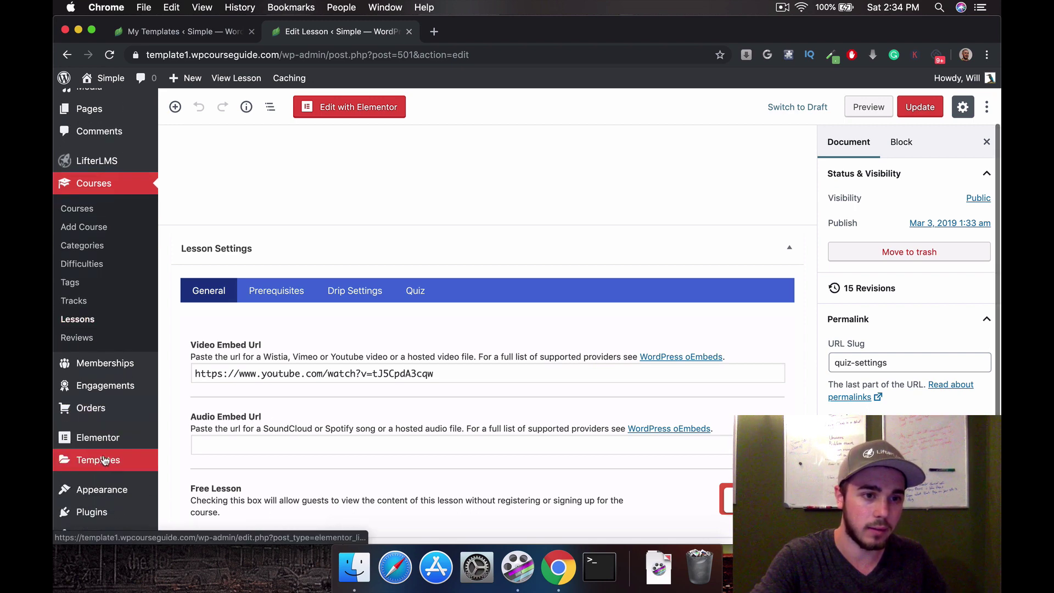
pyautogui.moveTo(112, 461)
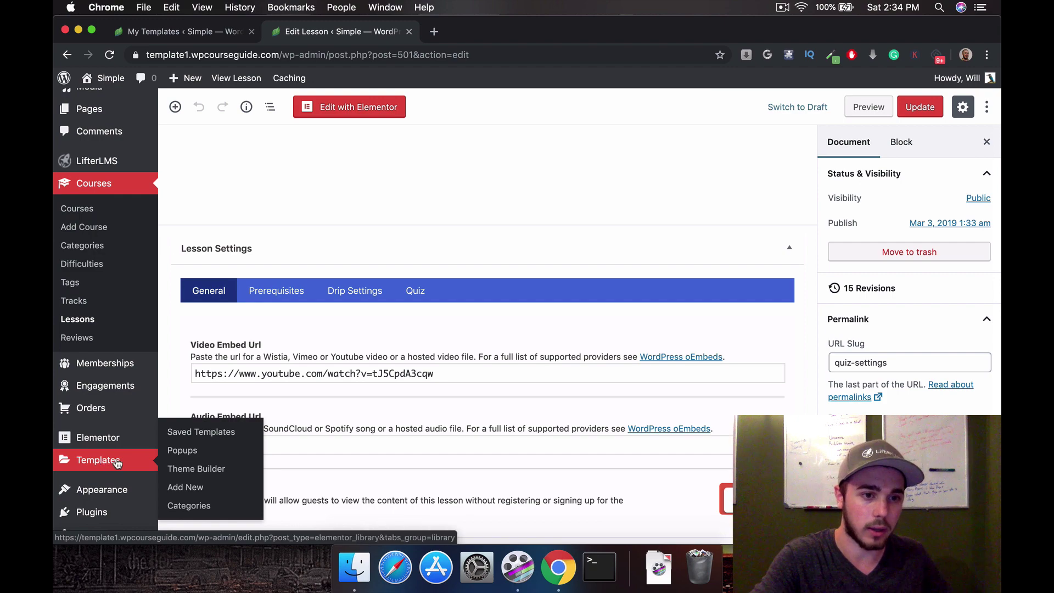
pyautogui.click(187, 488)
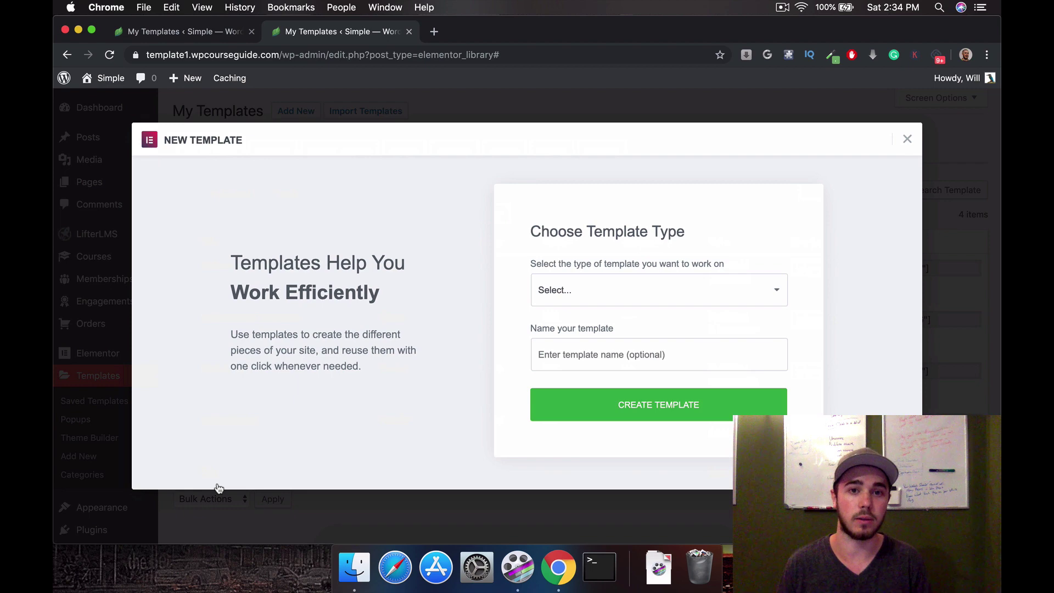
pyautogui.click(582, 288)
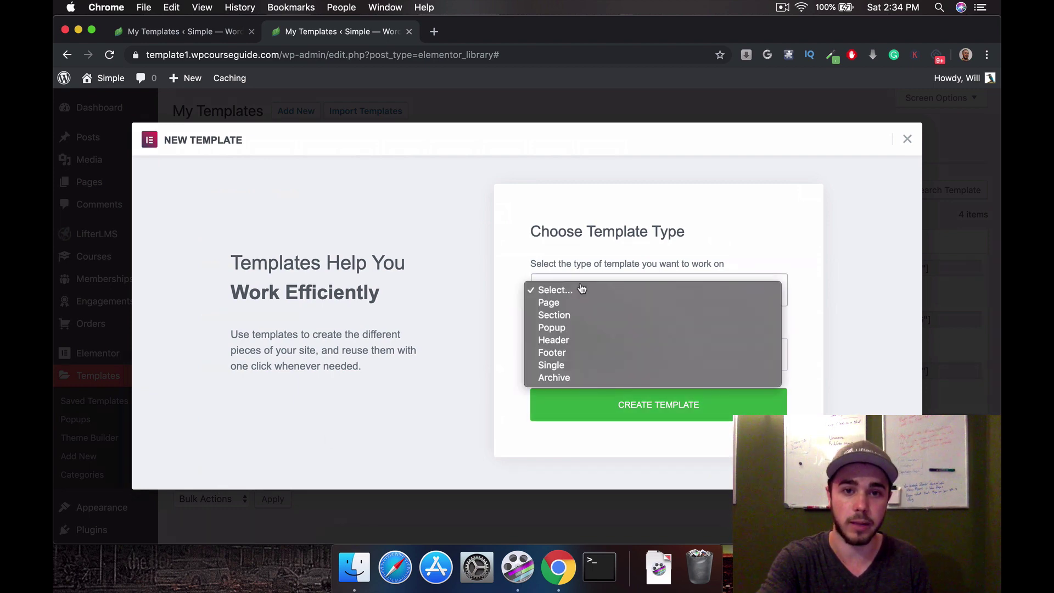
pyautogui.click(561, 365)
pyautogui.click(579, 325)
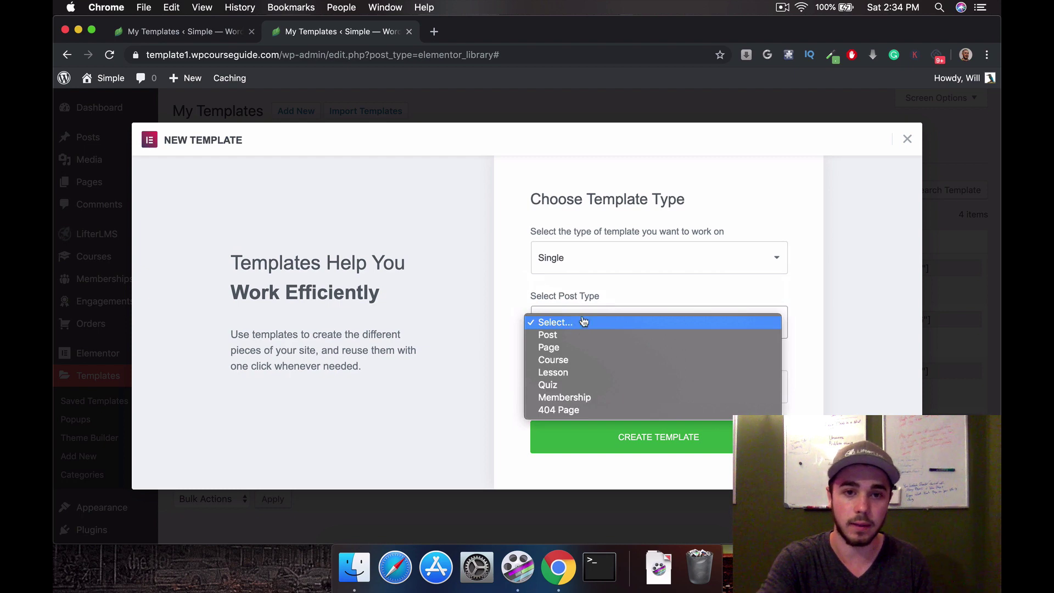
pyautogui.click(564, 375)
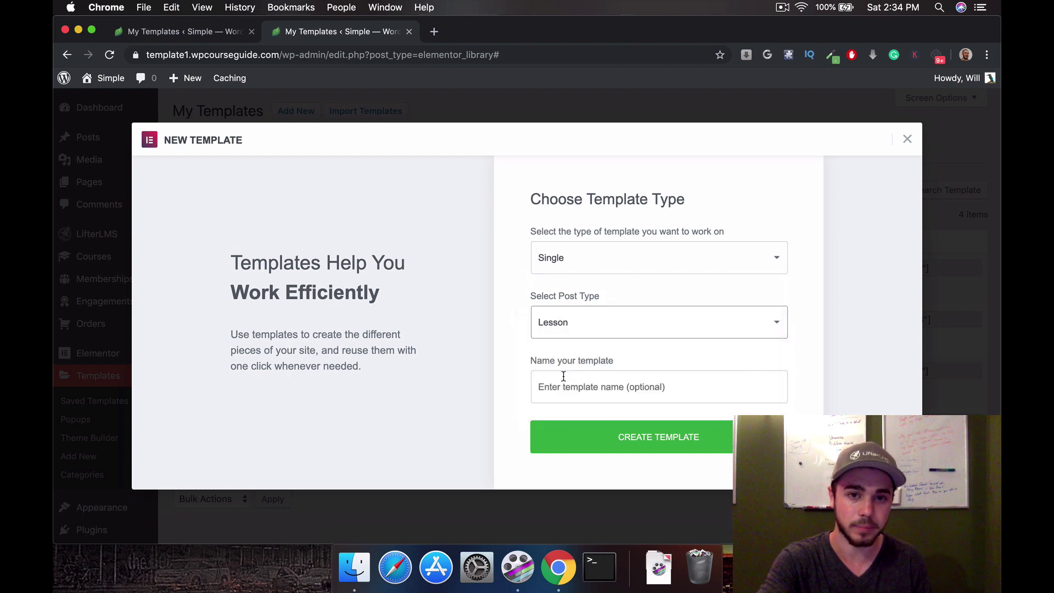
# Name the template "Test Lesson Template", create it and dismiss the template library to reach the blank layout
pyautogui.click(562, 384)
pyautogui.write('Test ')
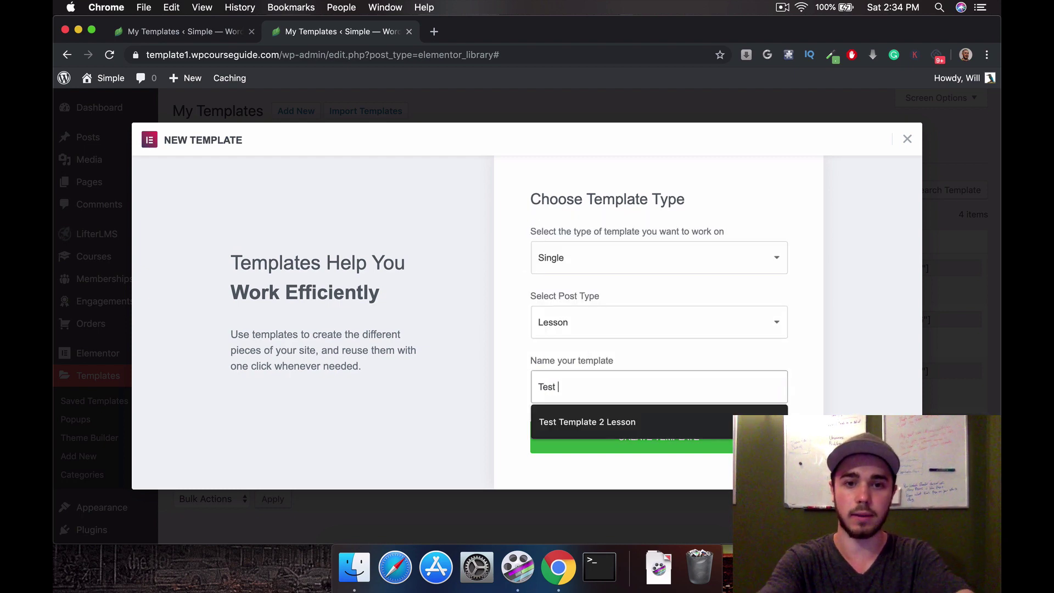
pyautogui.write('Lesson Template')
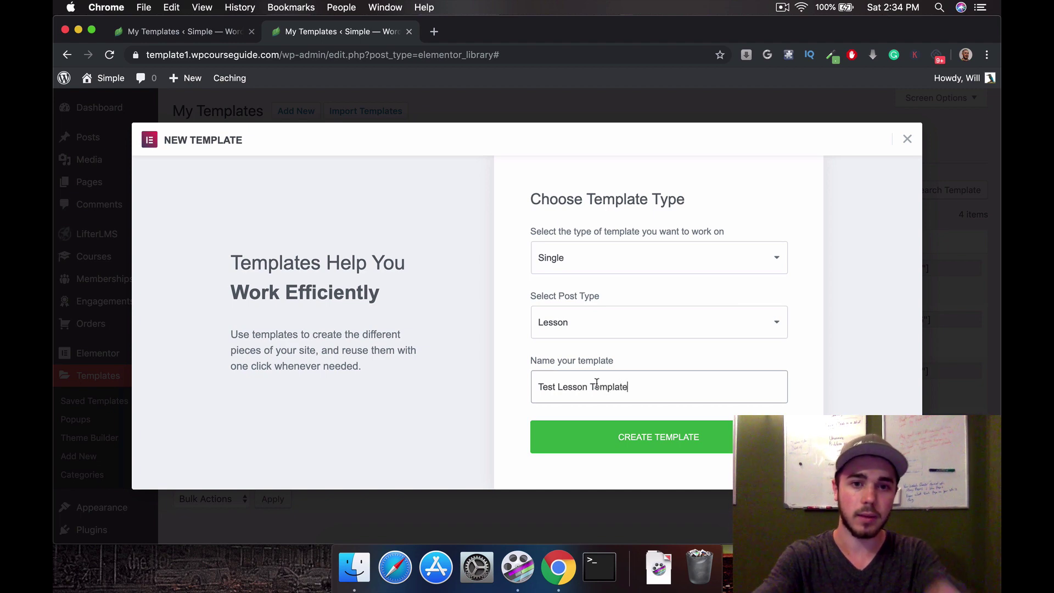
pyautogui.click(640, 435)
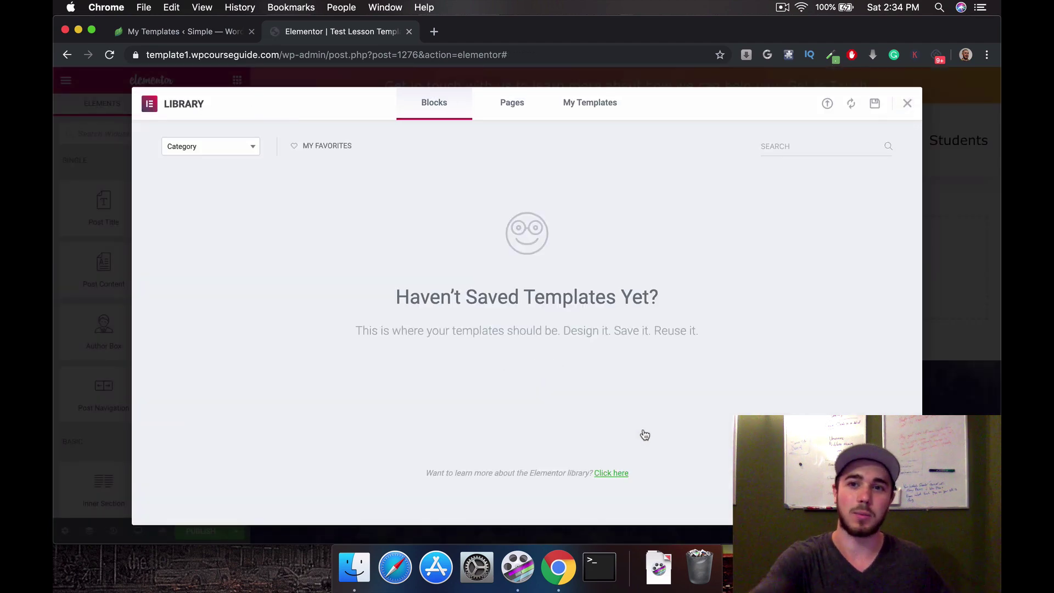
pyautogui.click(908, 104)
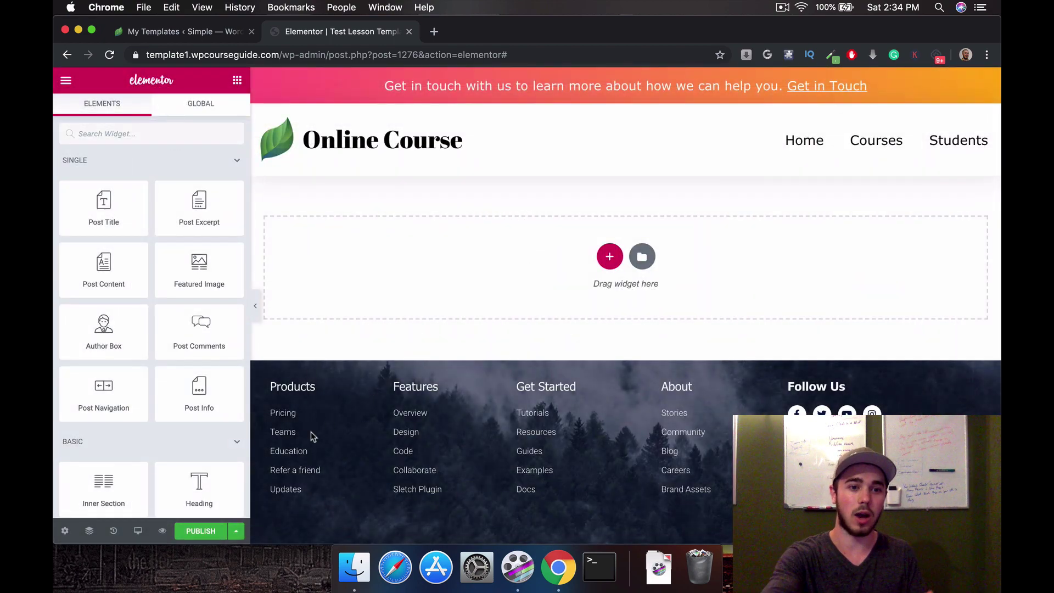
# Check the template's display conditions, keep it included on all Lessons, and publish it
pyautogui.click(237, 531)
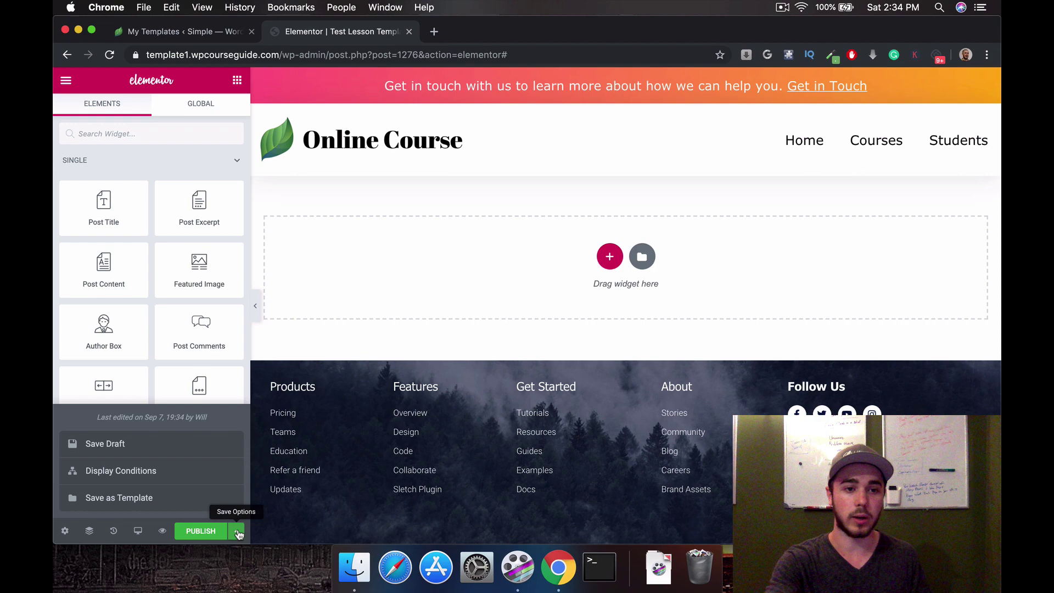
pyautogui.click(188, 472)
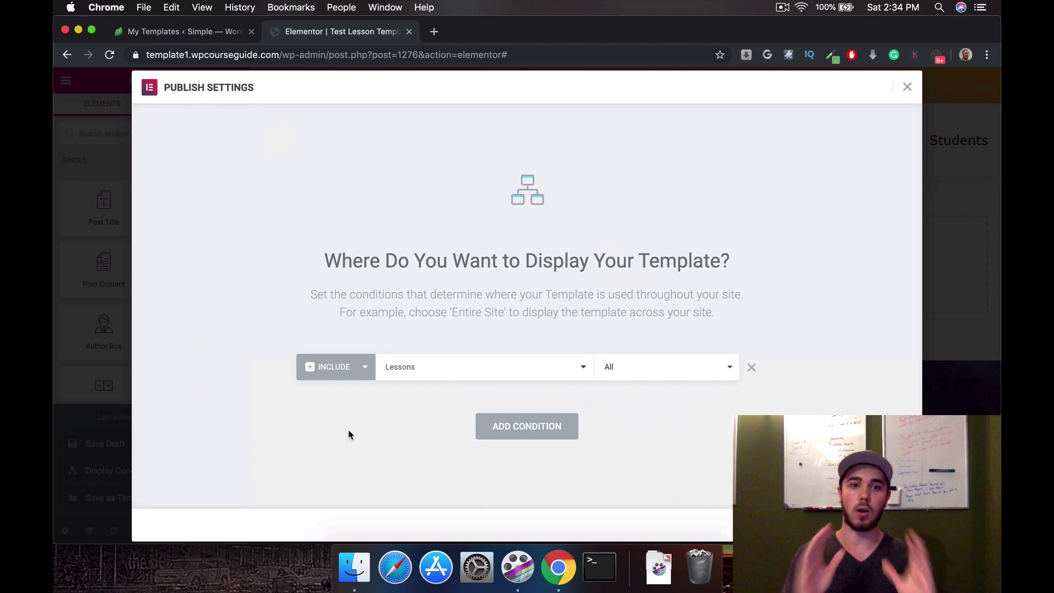
pyautogui.click(343, 366)
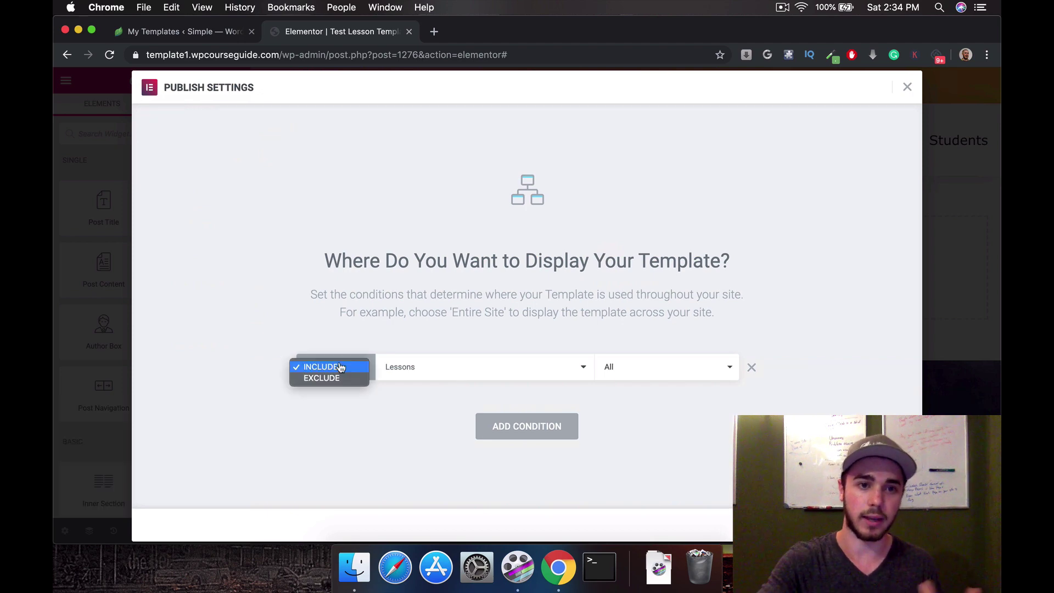
pyautogui.click(346, 369)
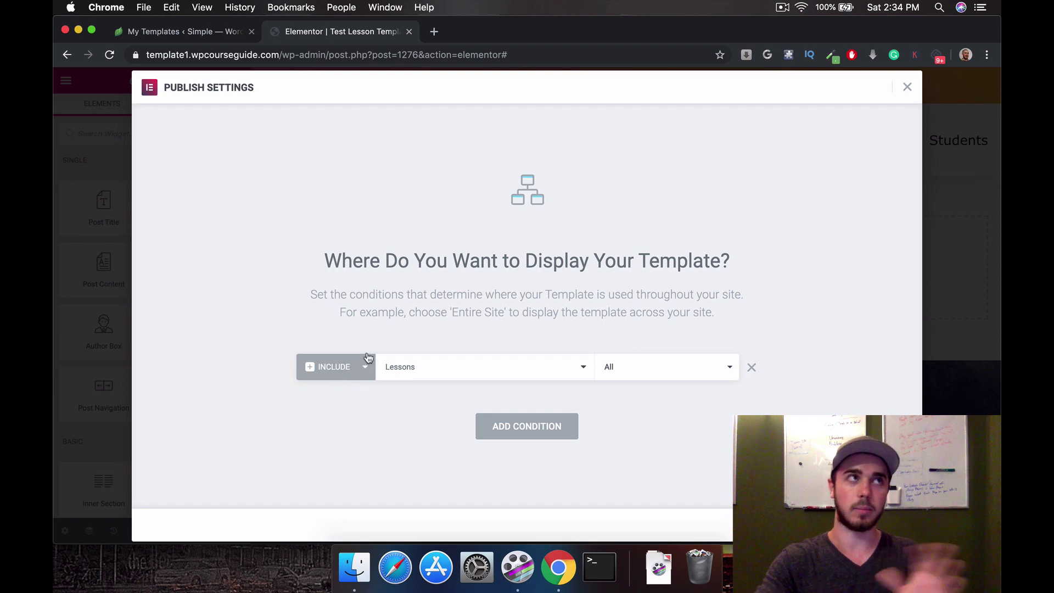
pyautogui.click(432, 374)
pyautogui.click(434, 368)
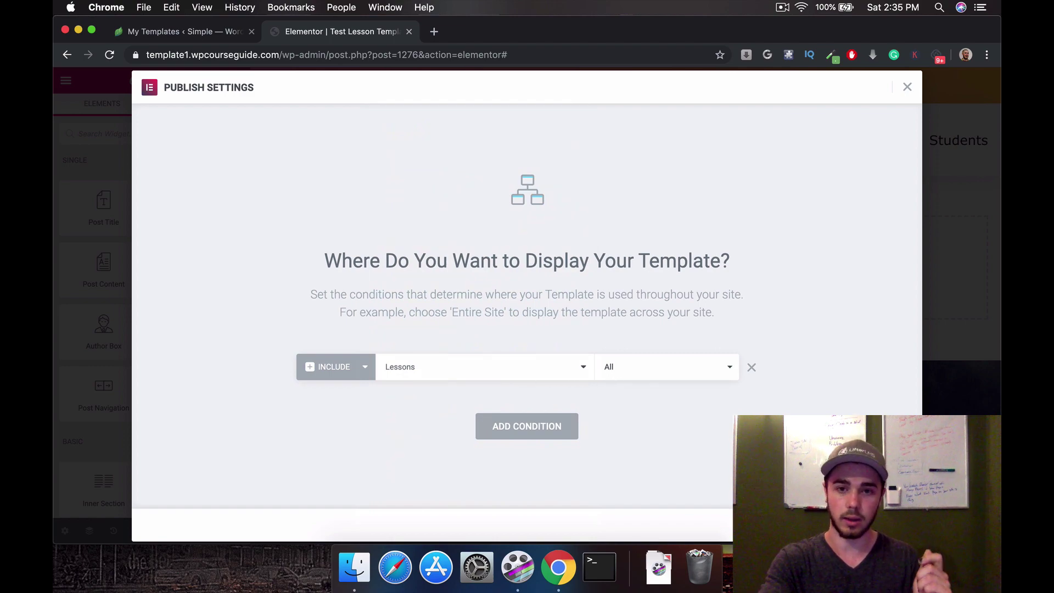
pyautogui.press('Escape')
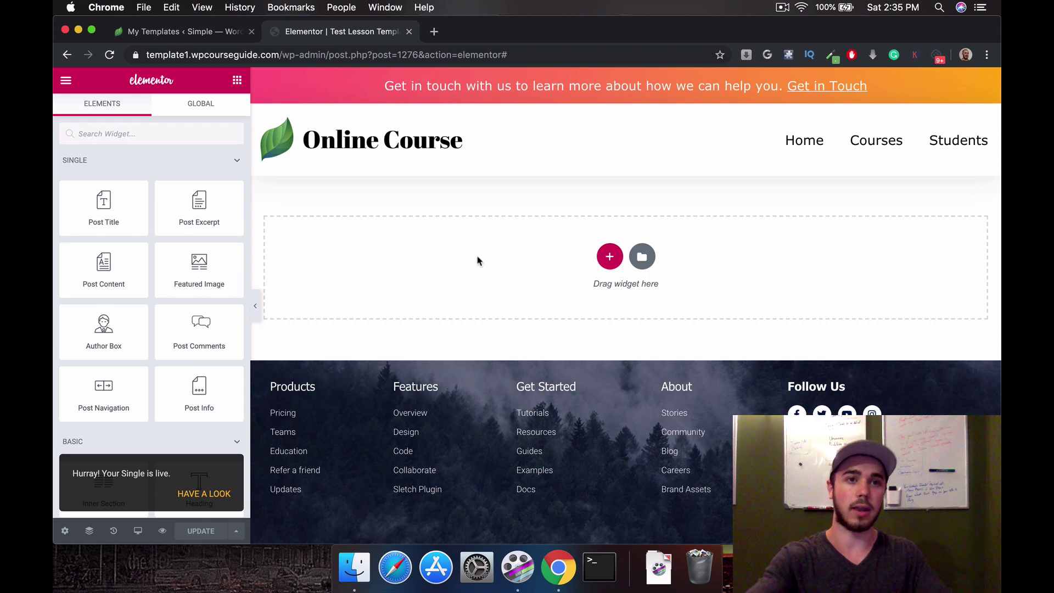
# Place the live site's browser tab after the template editor's tab and open the LifterLMS Quizzes Course page in it
pyautogui.click(230, 38)
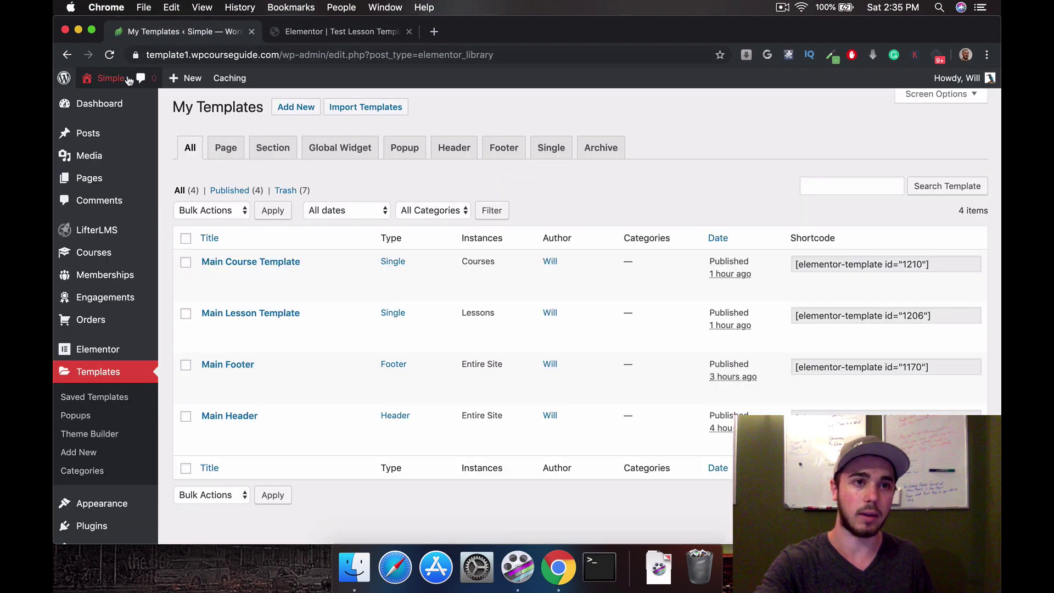
pyautogui.click(109, 78)
pyautogui.moveTo(163, 36); pyautogui.dragTo(295, 48)
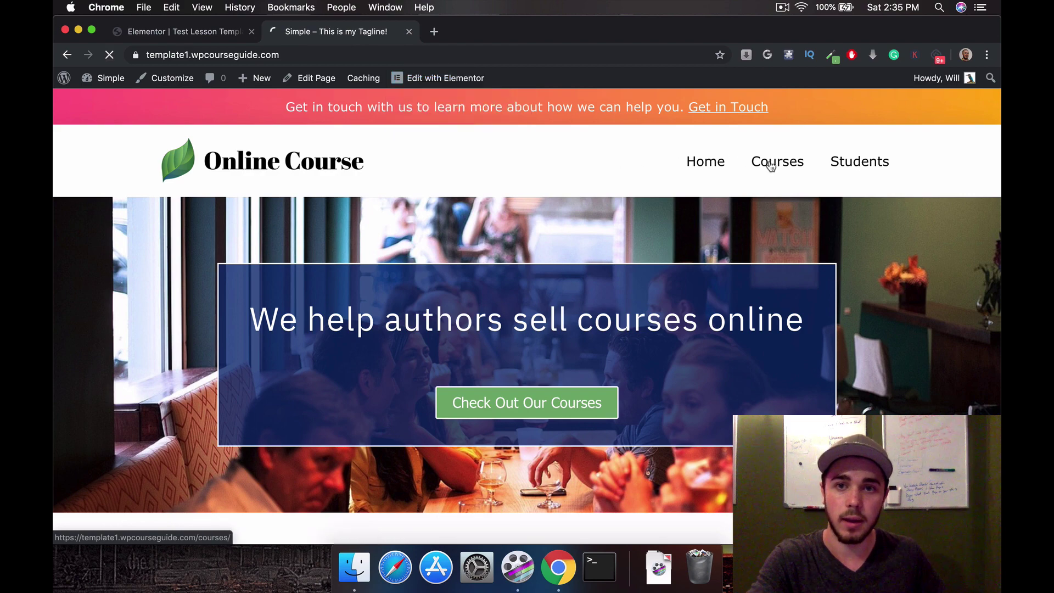
pyautogui.click(771, 166)
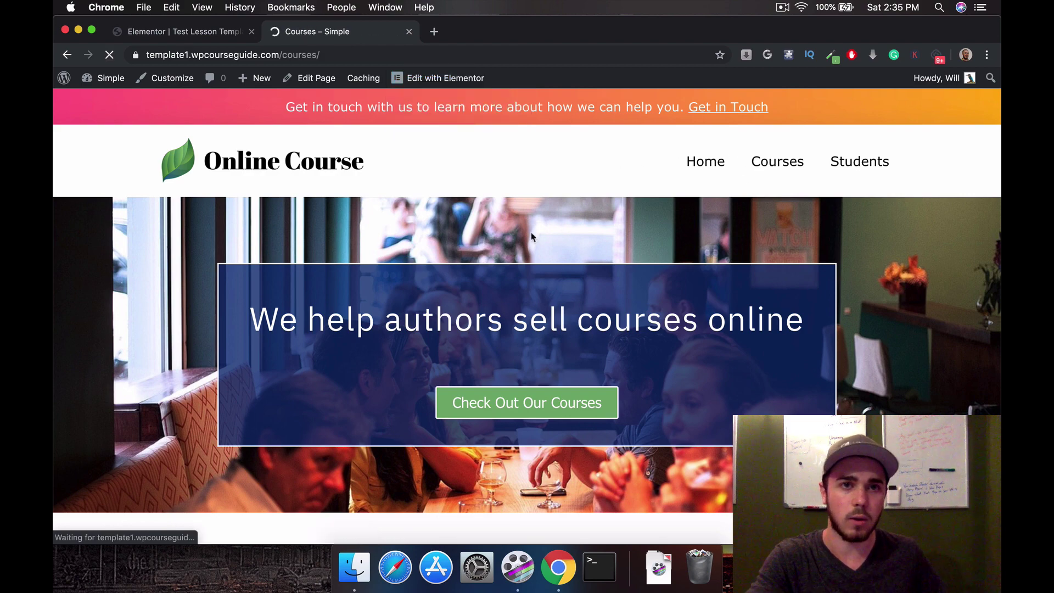
pyautogui.click(279, 473)
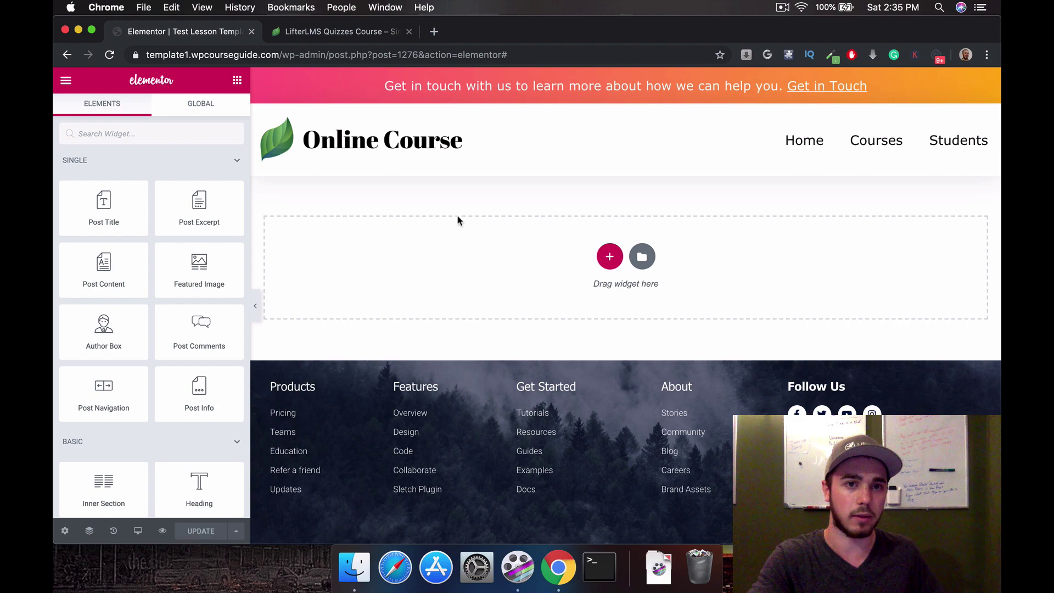
pyautogui.click(349, 32)
pyautogui.scroll(-2, 435, 309)
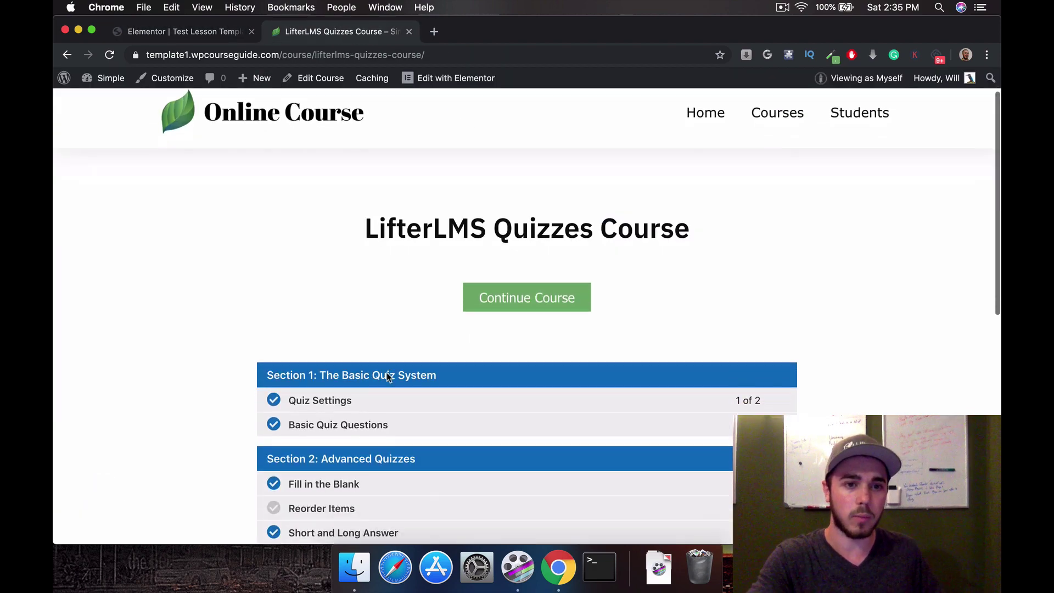
# Open the Quiz Settings lesson on the live site and add a Heading widget to the lesson template's empty layout
pyautogui.click(376, 401)
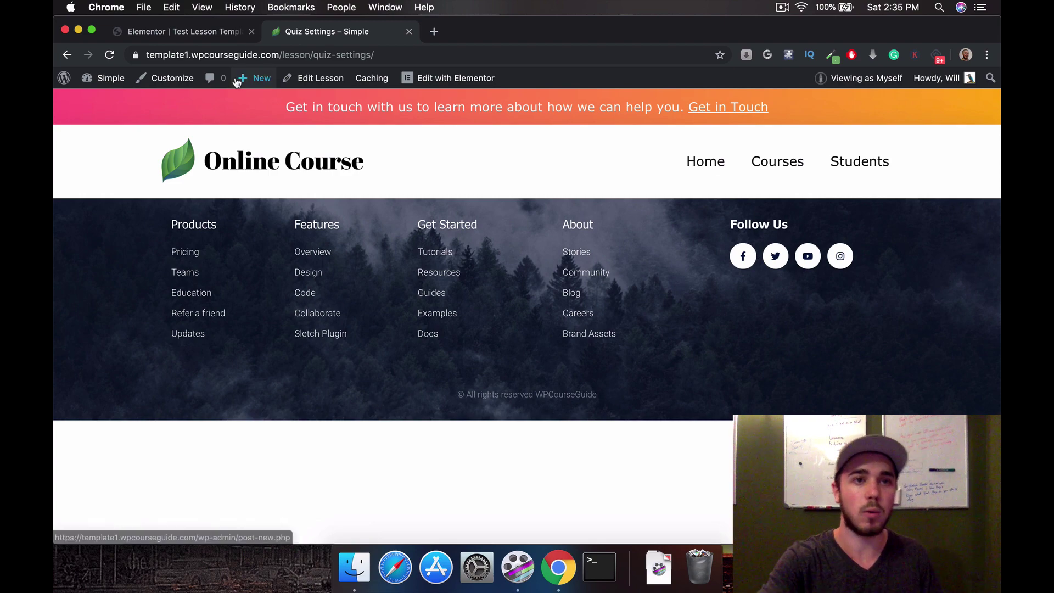
pyautogui.click(212, 38)
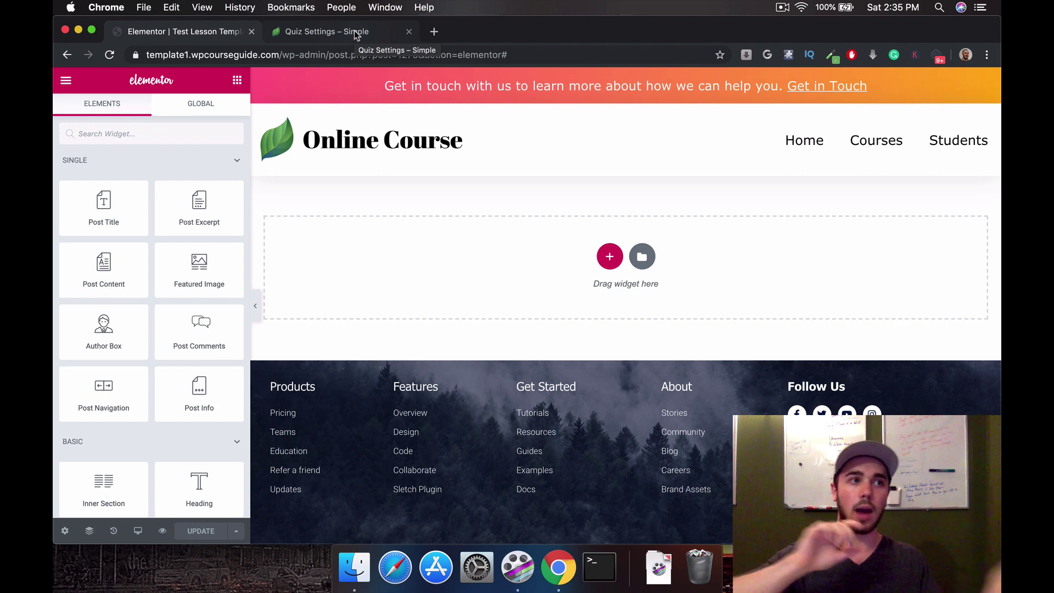
pyautogui.click(153, 128)
pyautogui.write('heading')
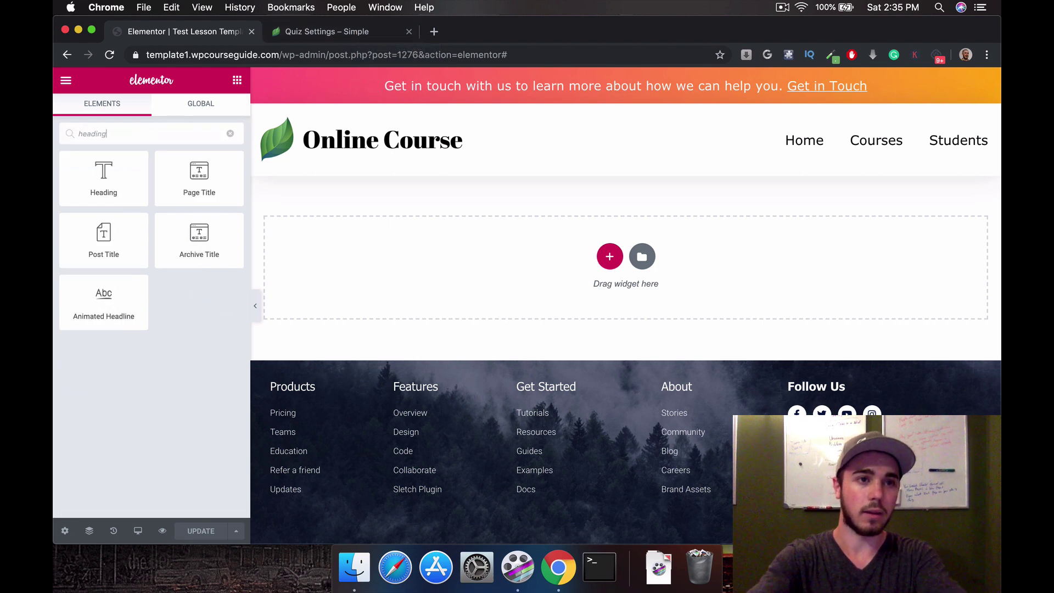
pyautogui.moveTo(116, 189); pyautogui.dragTo(331, 243)
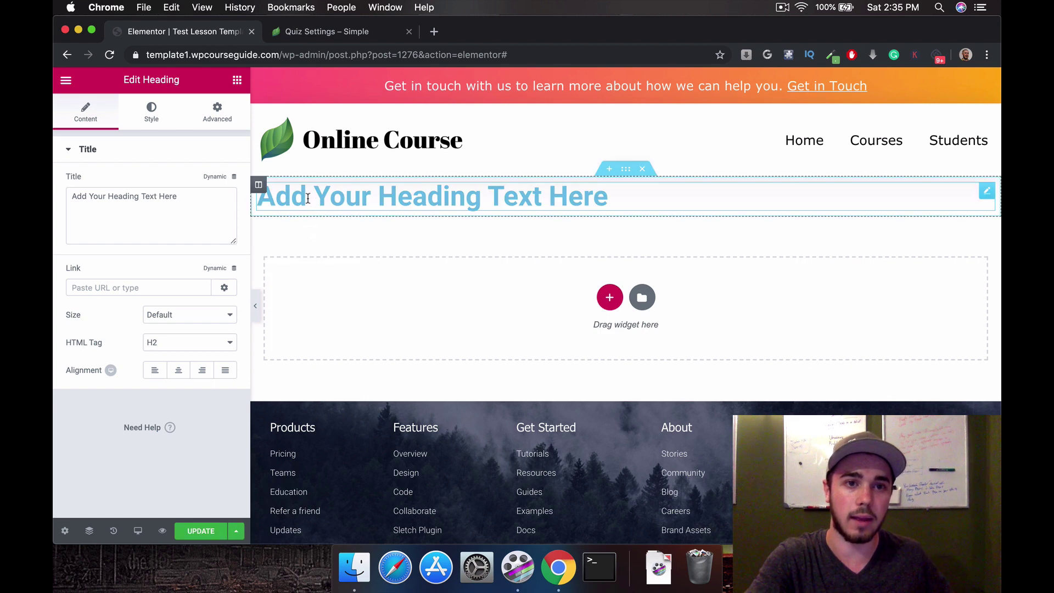
# Set the heading's text to "Lesson 1: Title", update the template and check the title on the live Quiz Settings lesson
pyautogui.tripleClick(195, 220)
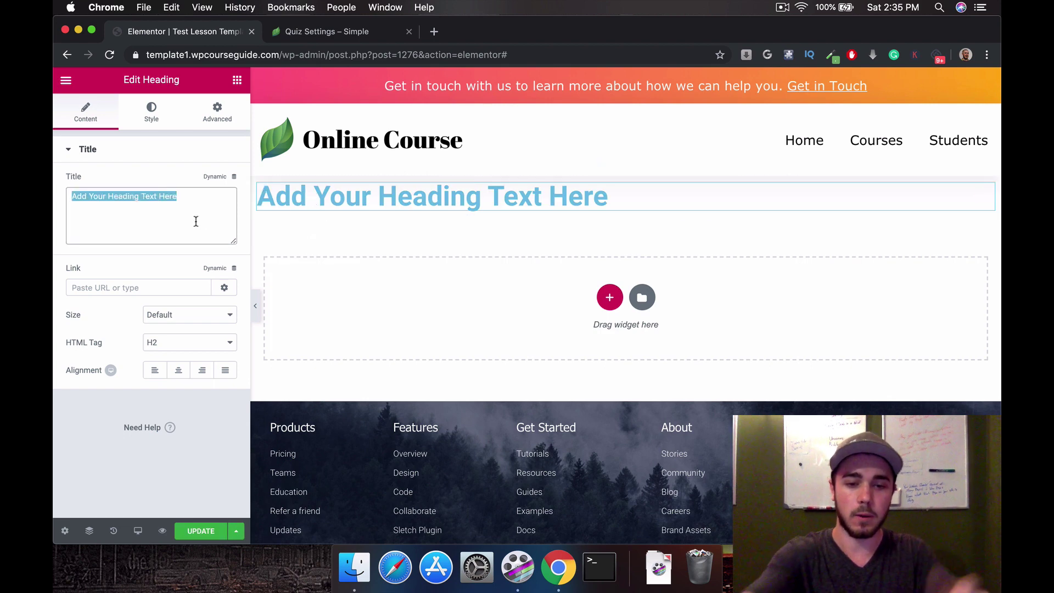
pyautogui.write('Lesson 1')
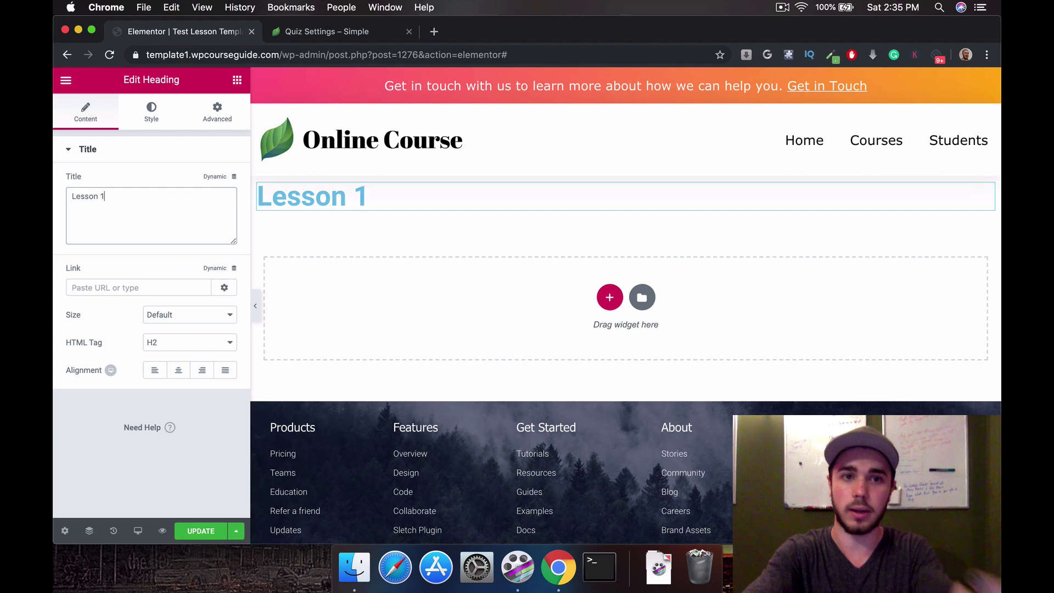
pyautogui.write(': Title')
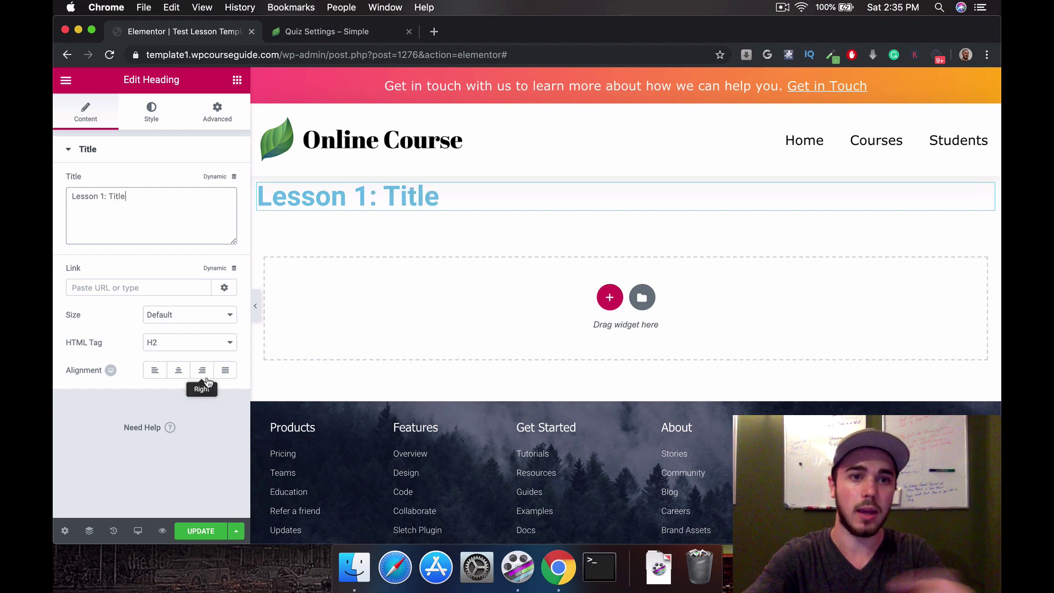
pyautogui.click(198, 531)
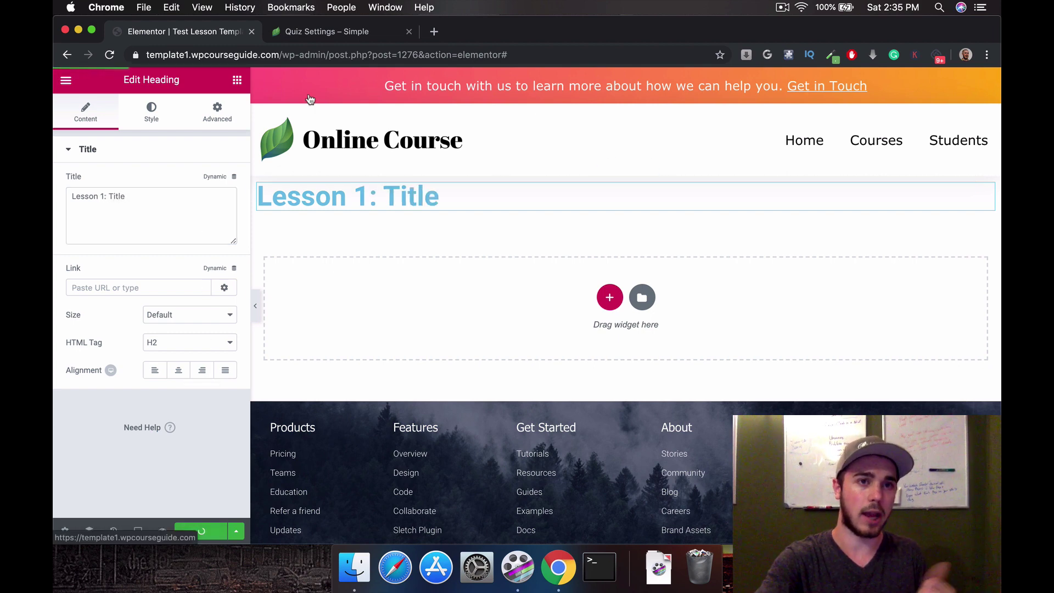
pyautogui.click(313, 34)
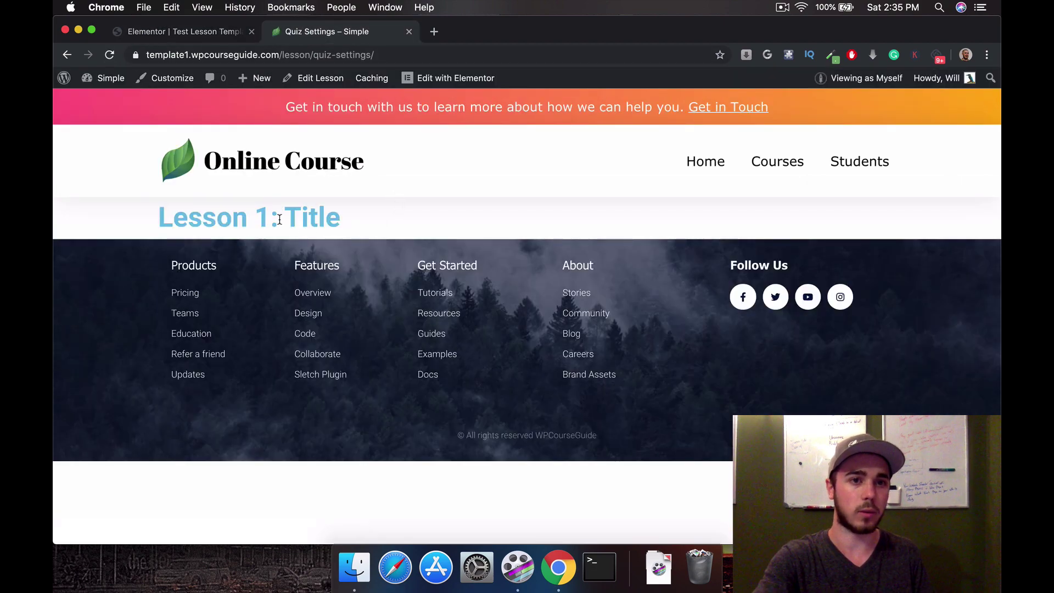
pyautogui.moveTo(280, 219); pyautogui.dragTo(330, 220)
pyautogui.click(490, 215)
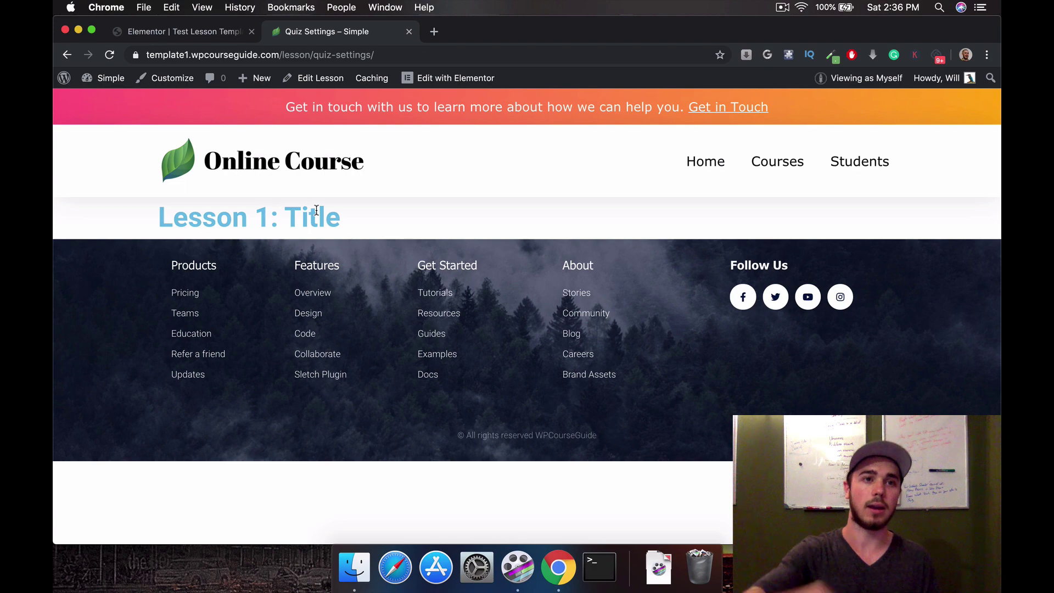
# Make the template heading's title dynamic by linking it to the Post Title, and update the template
pyautogui.click(161, 31)
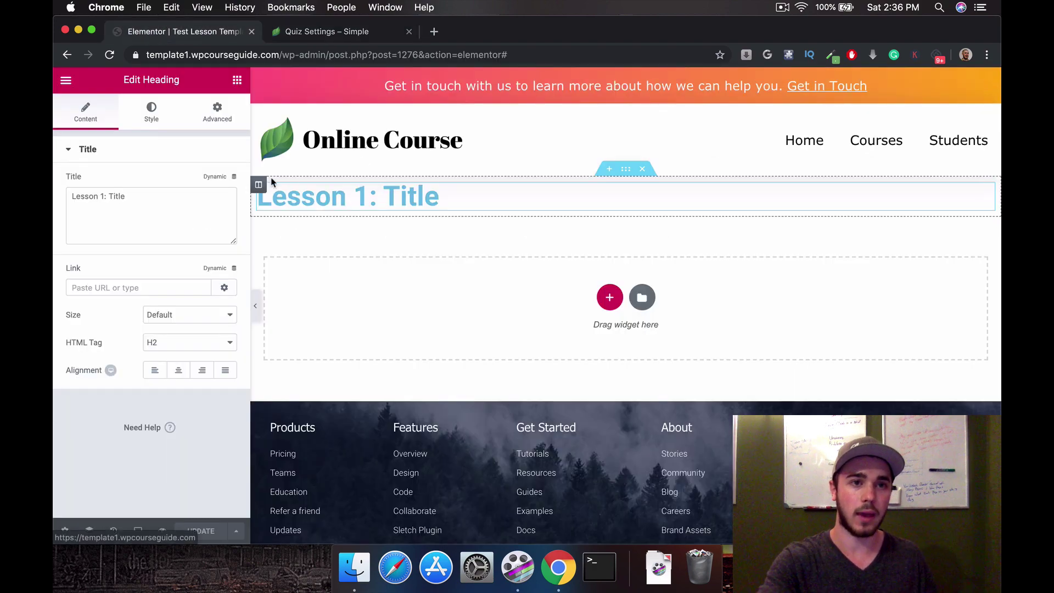
pyautogui.click(101, 199)
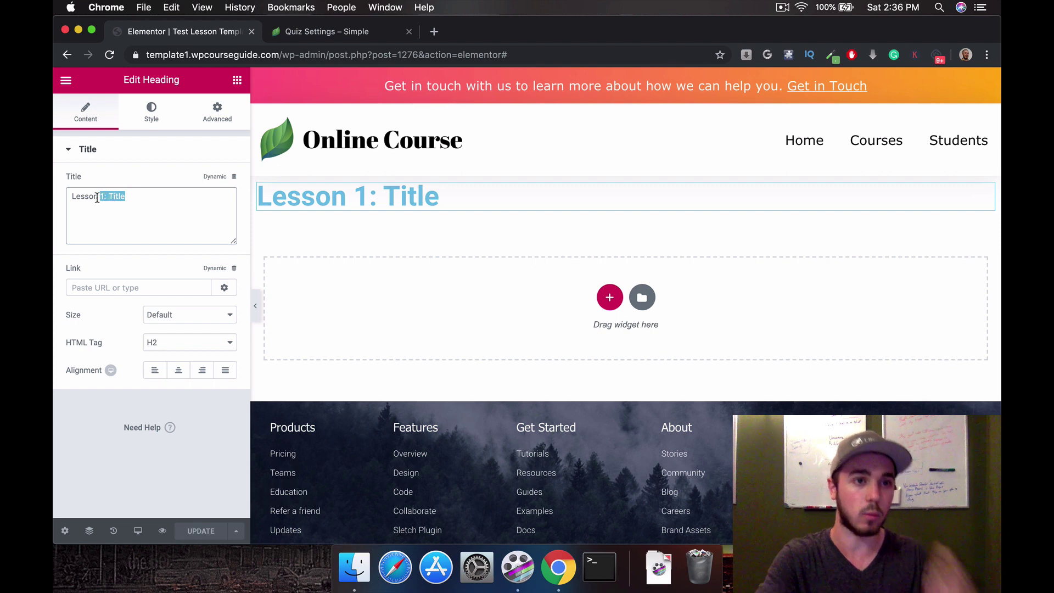
pyautogui.click(212, 178)
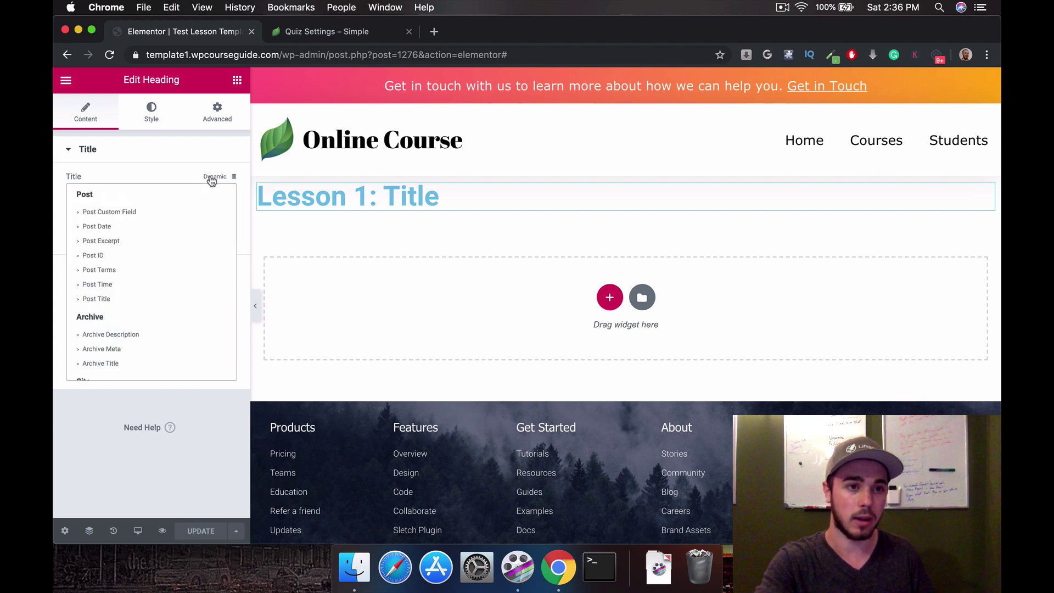
pyautogui.click(103, 298)
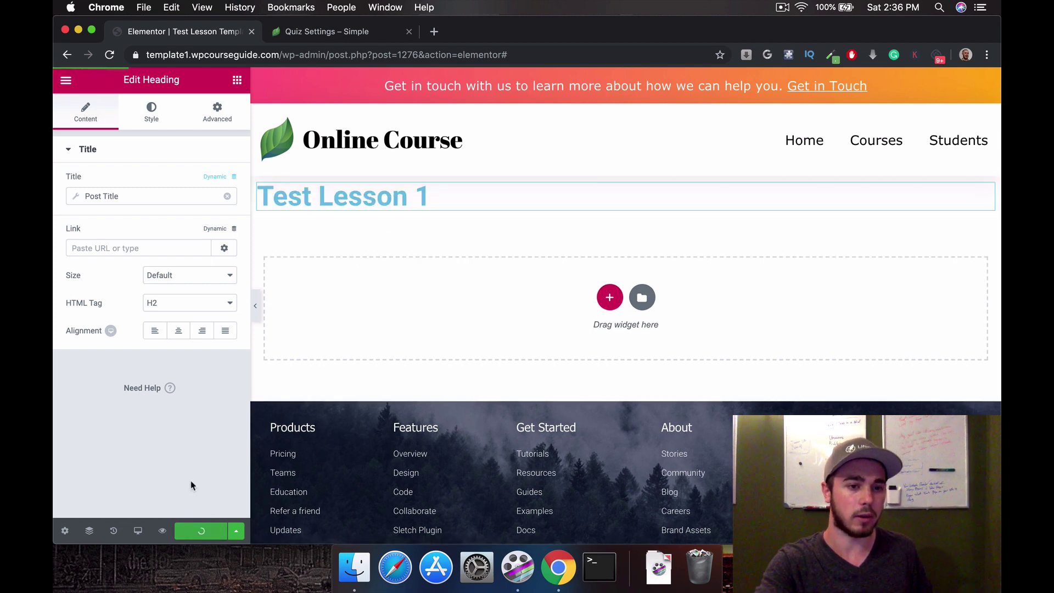
# Reload the live Quiz Settings lesson and check which title the heading shows
pyautogui.click(328, 32)
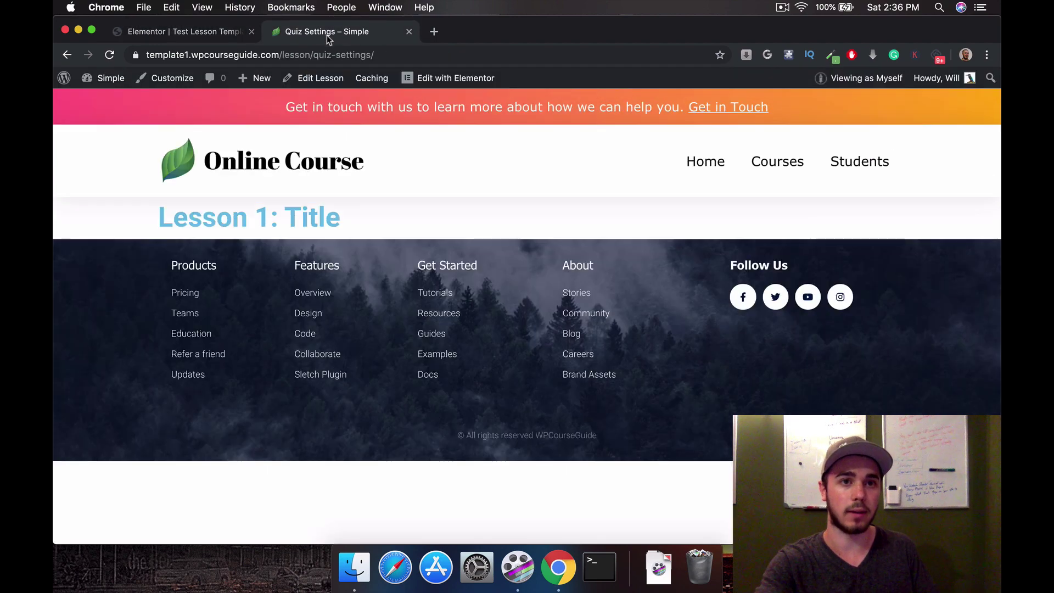
pyautogui.click(109, 55)
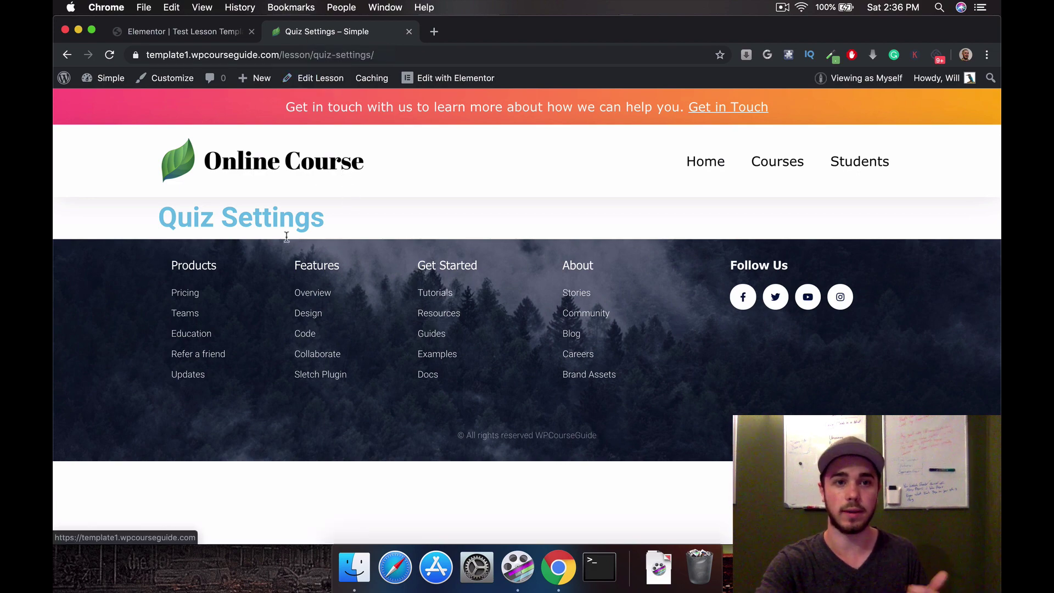
pyautogui.moveTo(236, 216); pyautogui.dragTo(319, 217)
pyautogui.click(319, 217)
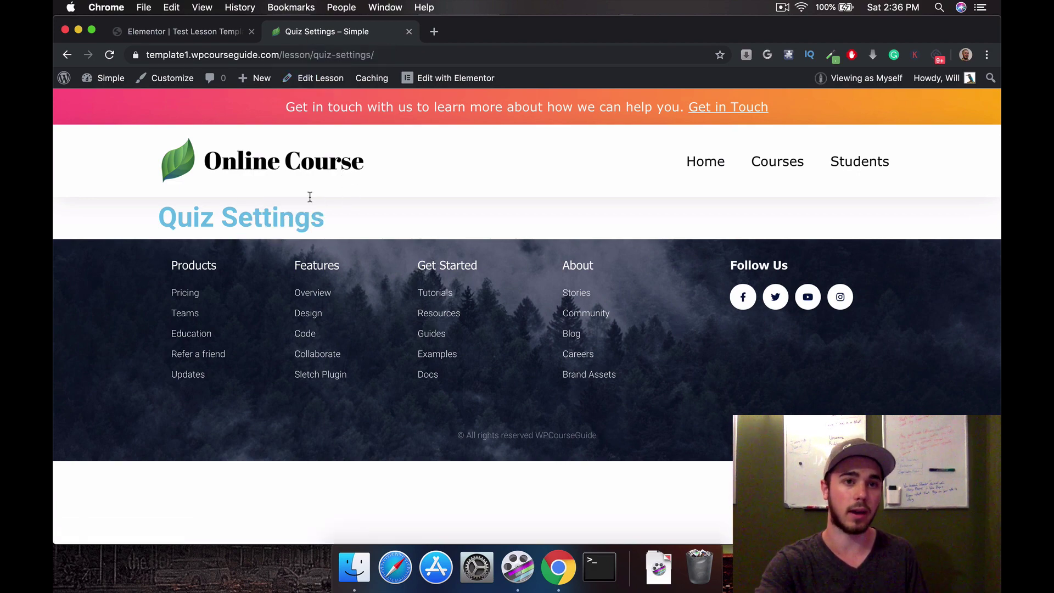
pyautogui.click(216, 33)
pyautogui.click(284, 34)
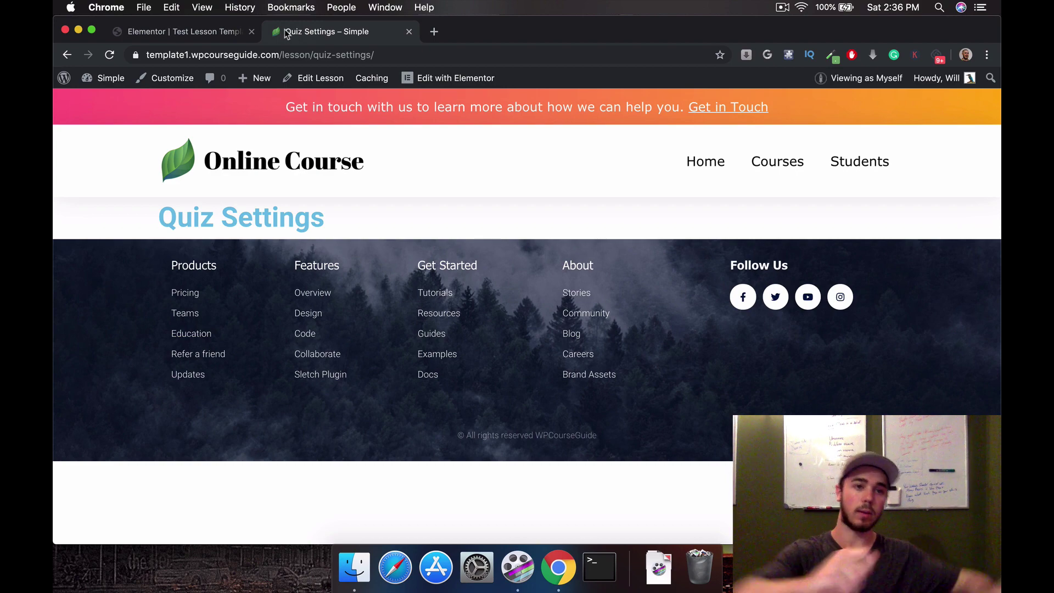
# Center-align the template's heading, update the template and reload the live Quiz Settings lesson
pyautogui.click(203, 34)
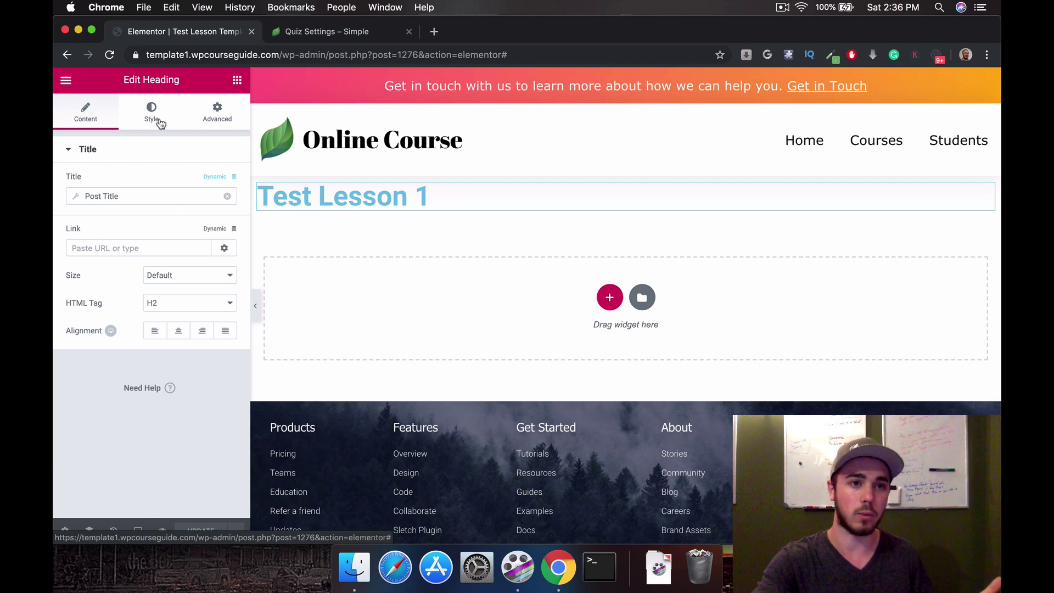
pyautogui.click(178, 331)
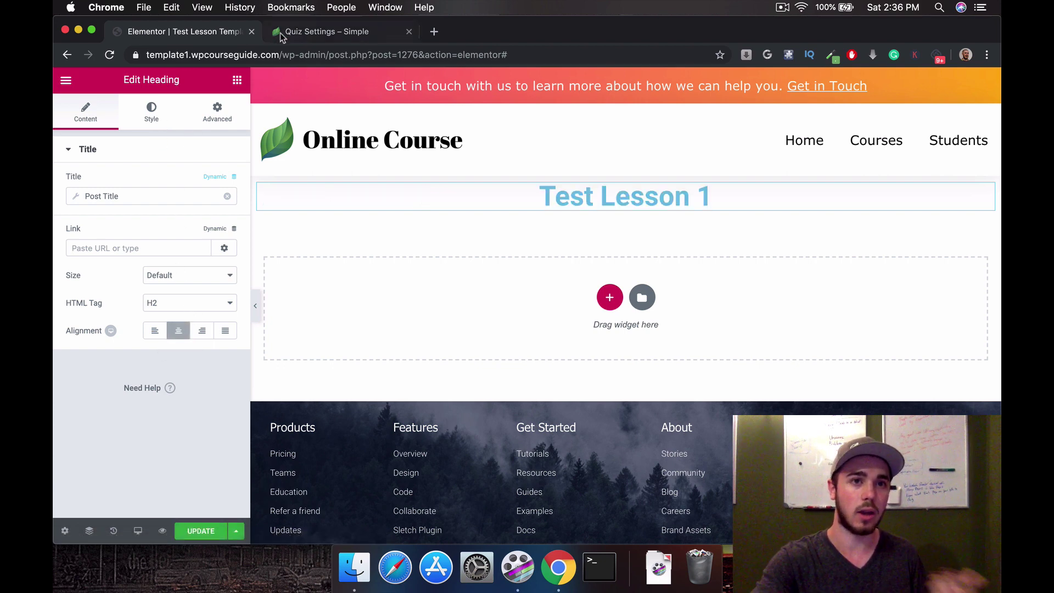
pyautogui.click(335, 33)
pyautogui.click(106, 58)
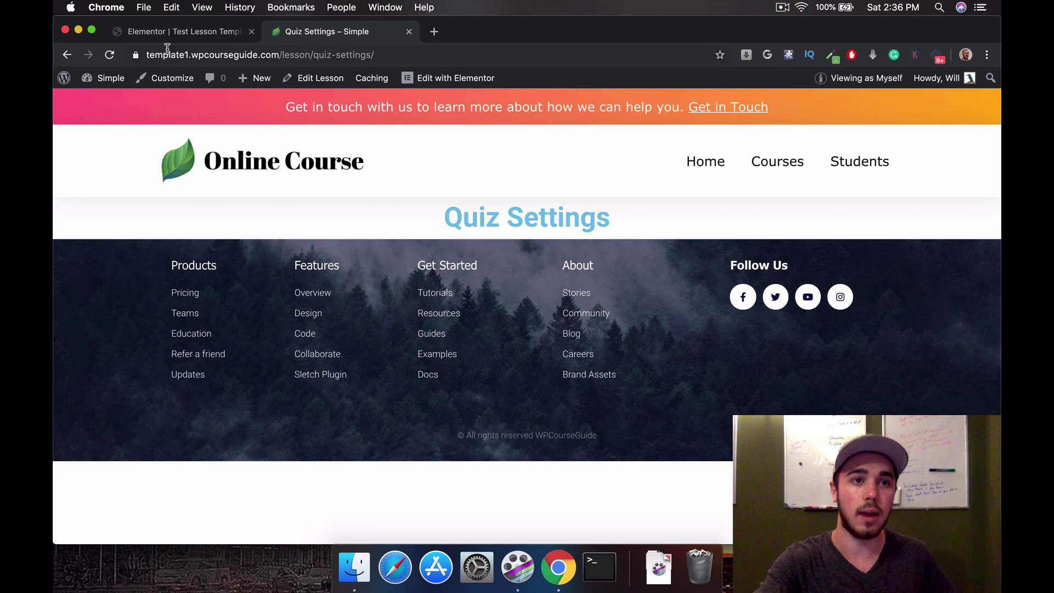
# Add the LifterLMS Lesson Video widget directly below the heading in the lesson template
pyautogui.click(181, 33)
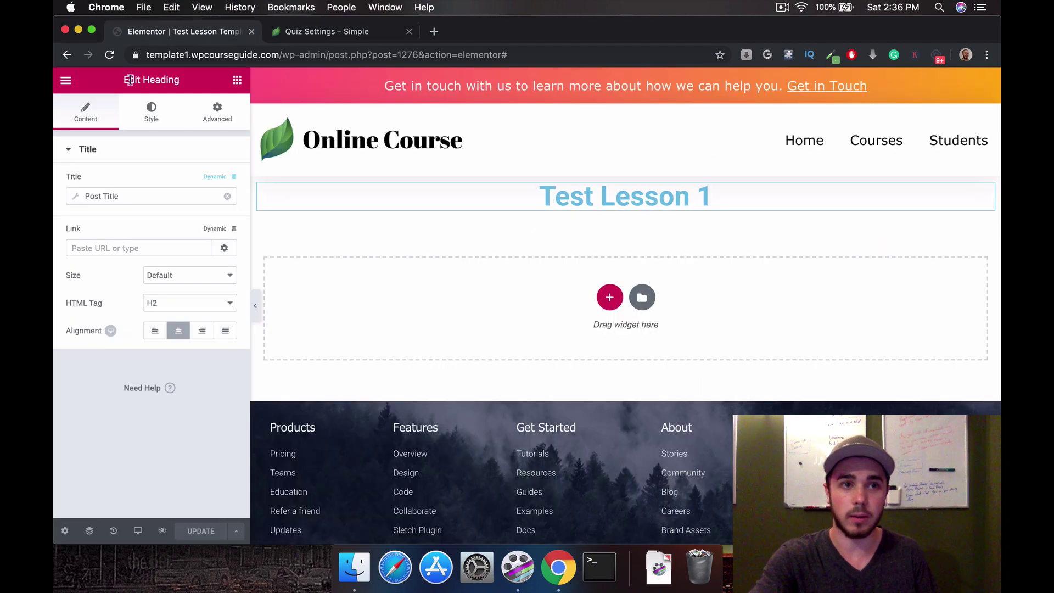
pyautogui.click(71, 86)
pyautogui.click(77, 87)
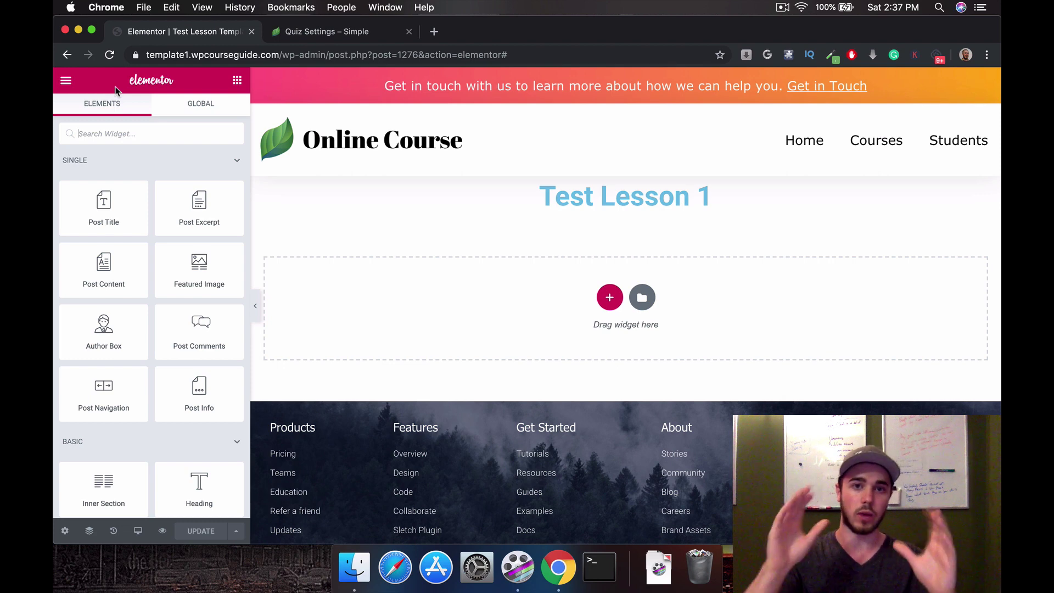
pyautogui.scroll(-15, 153, 248)
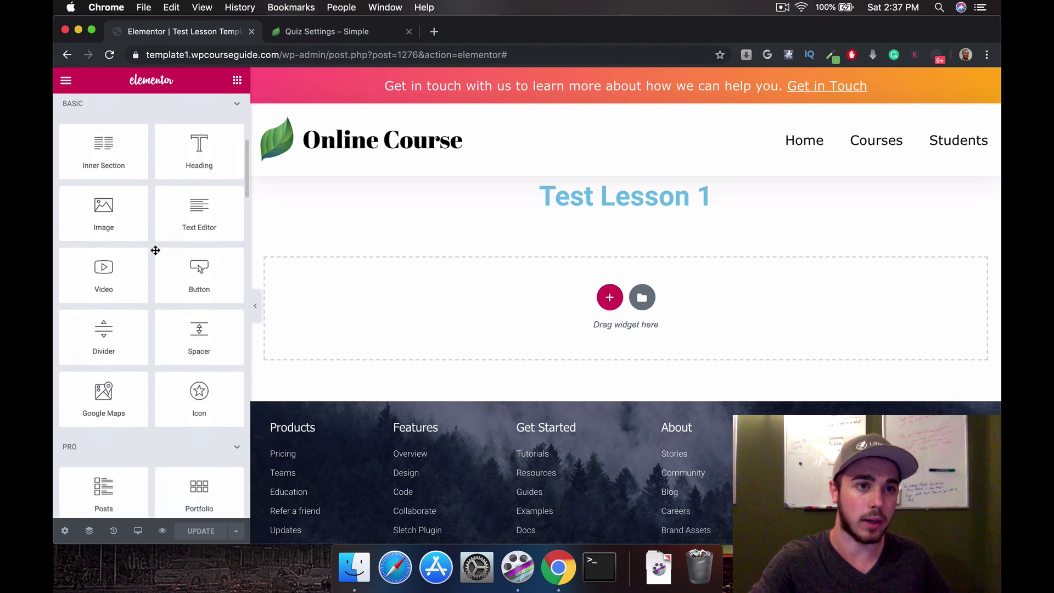
pyautogui.scroll(-10, 155, 250)
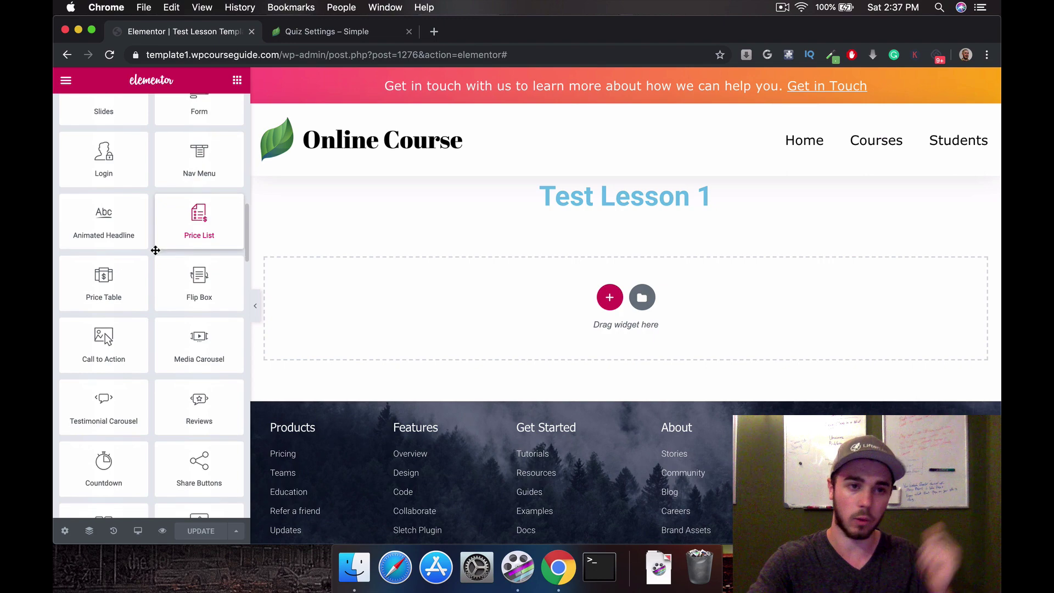
pyautogui.scroll(-15, 155, 251)
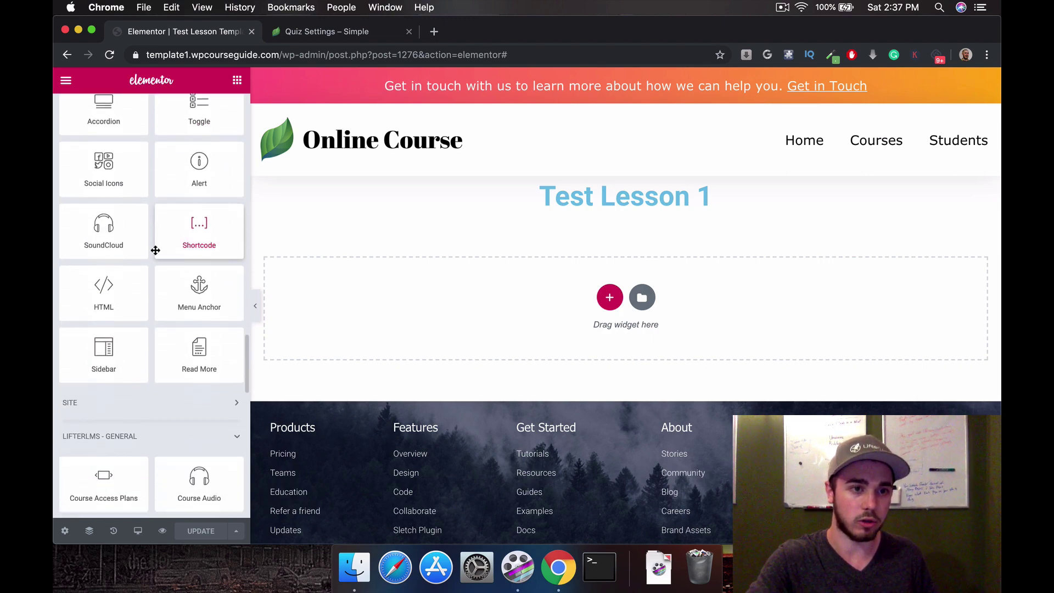
pyautogui.scroll(-6, 155, 250)
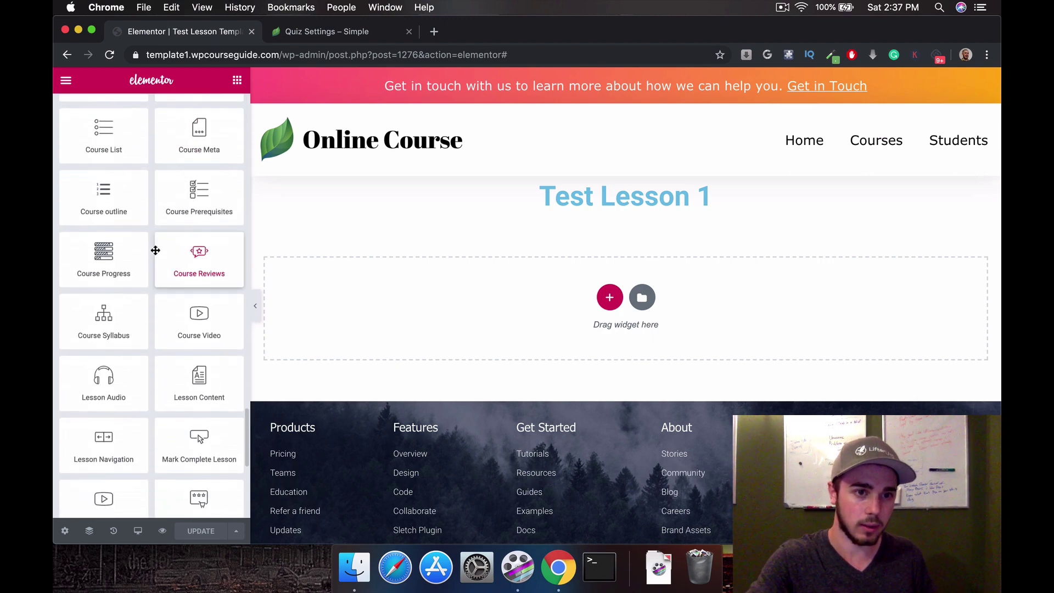
pyautogui.scroll(-5, 155, 250)
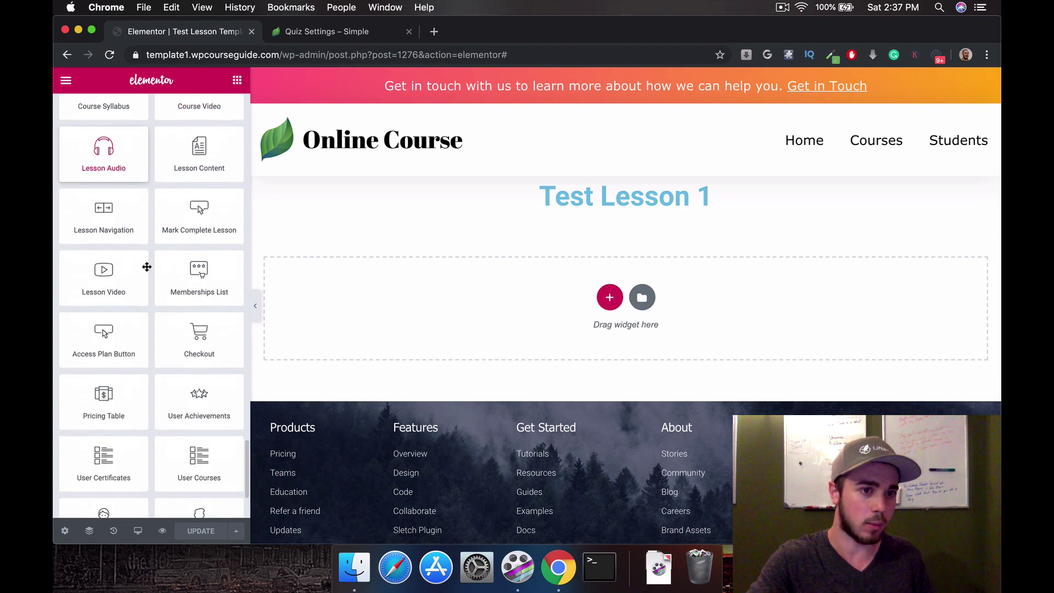
pyautogui.moveTo(80, 264); pyautogui.dragTo(386, 207)
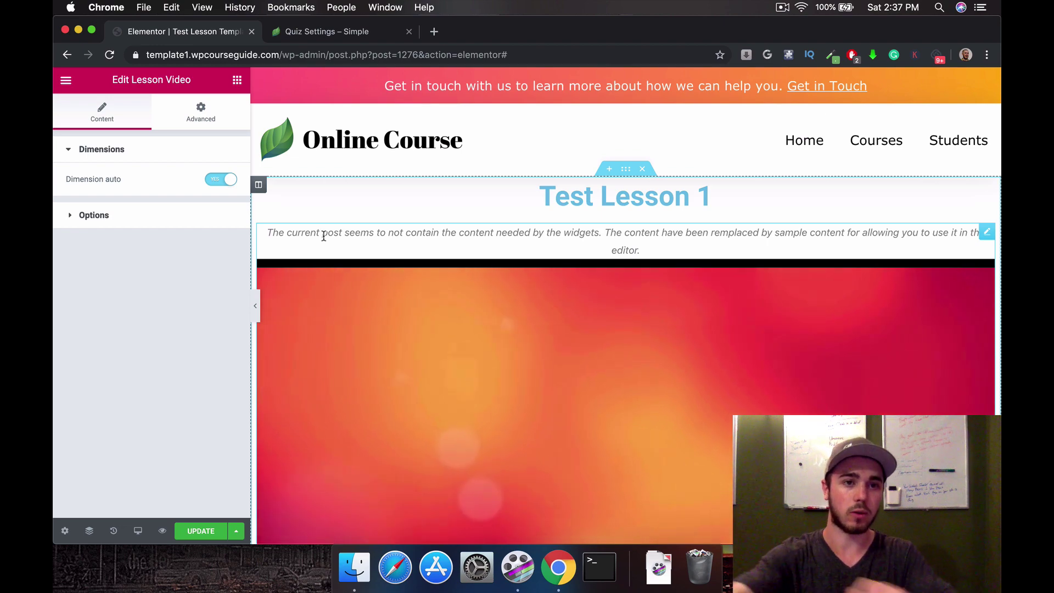
# Update the template and reload the live Quiz Settings lesson to check its video
pyautogui.click(197, 530)
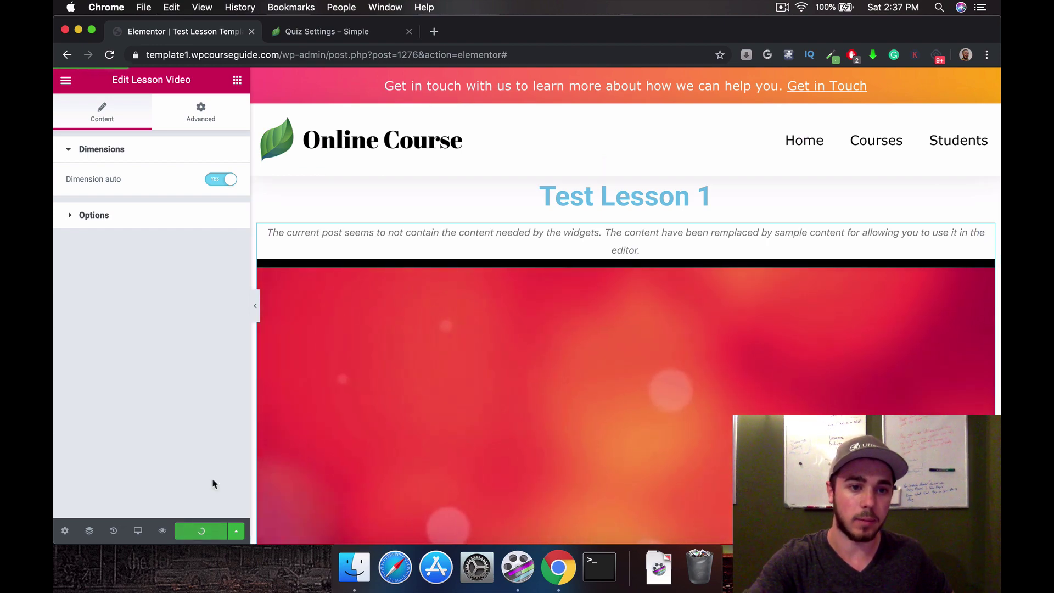
pyautogui.click(348, 35)
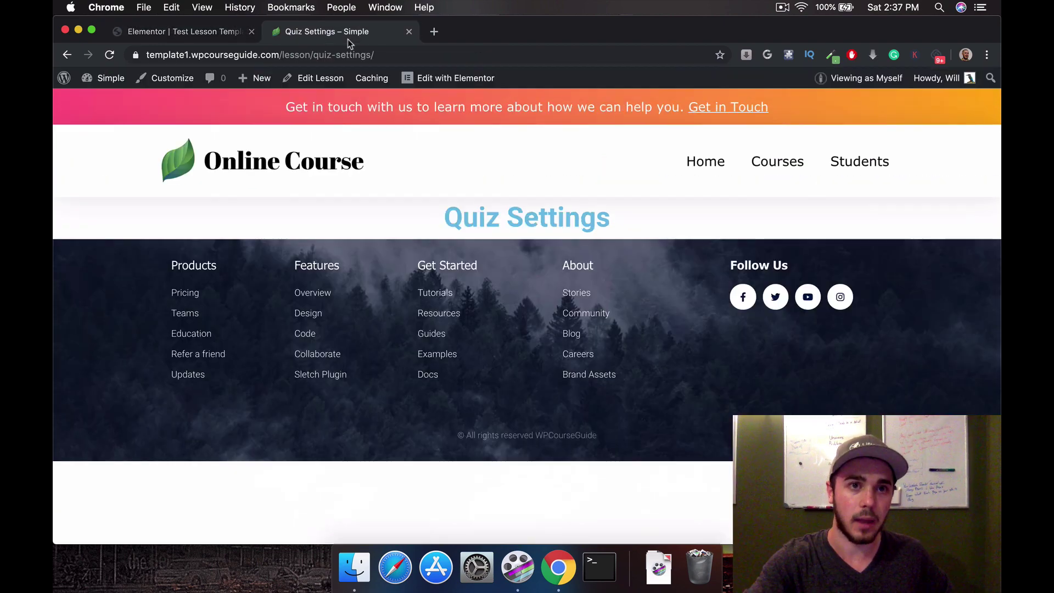
pyautogui.click(111, 55)
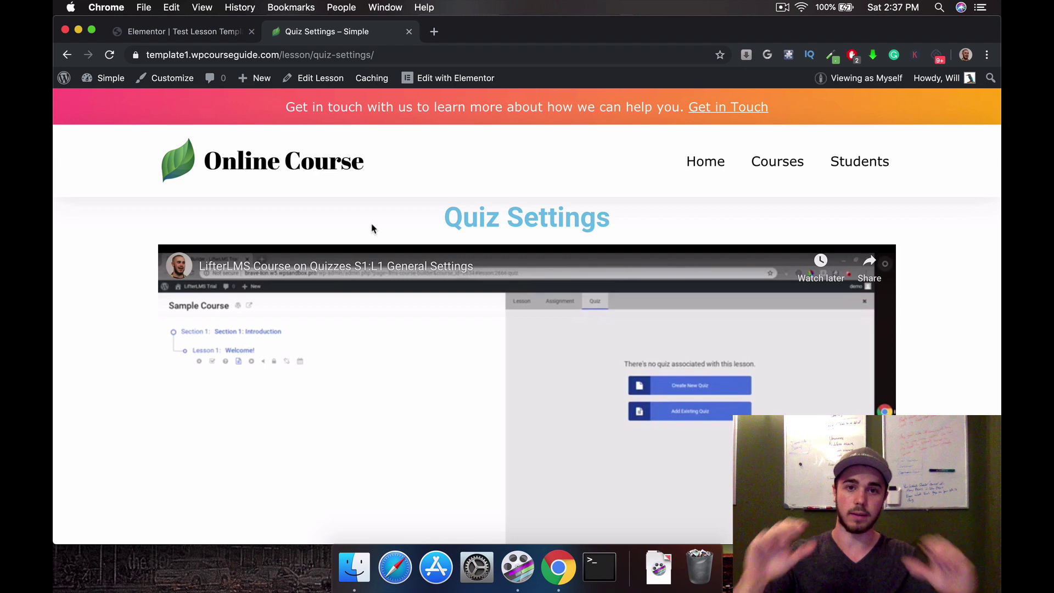
# Open the Quiz Settings lesson's edit page in a new tab, check its title and return to the live lesson
pyautogui.rightClick(318, 82)
pyautogui.click(415, 51)
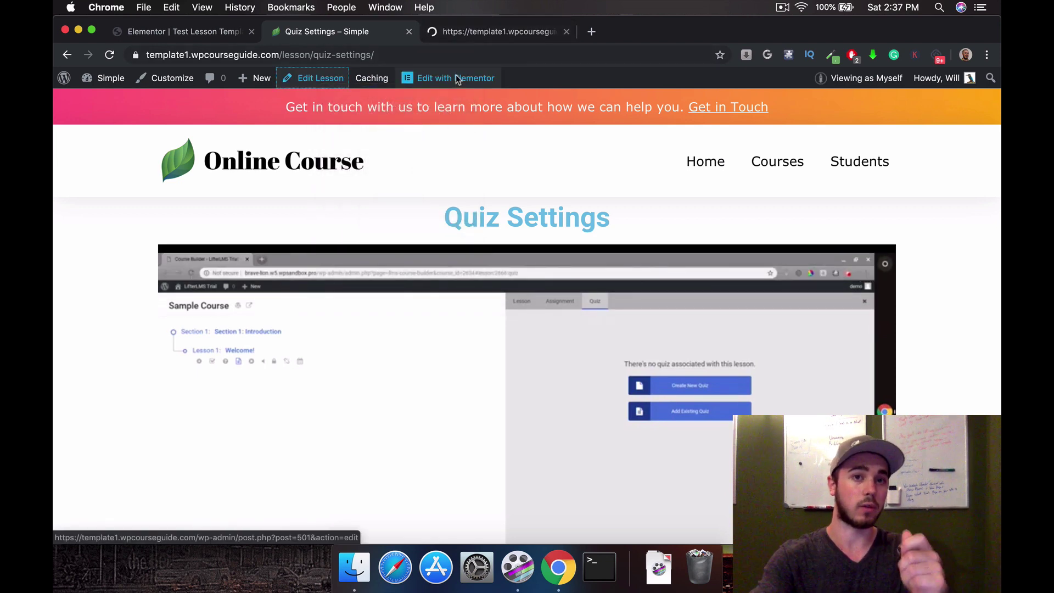
pyautogui.click(476, 36)
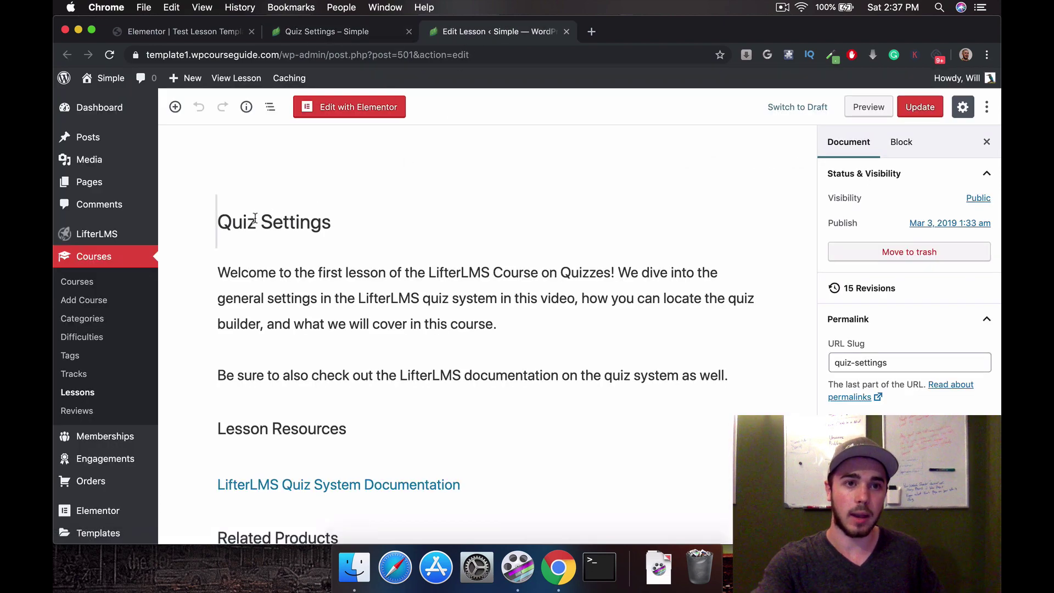
pyautogui.moveTo(254, 218); pyautogui.dragTo(331, 220)
pyautogui.click(332, 35)
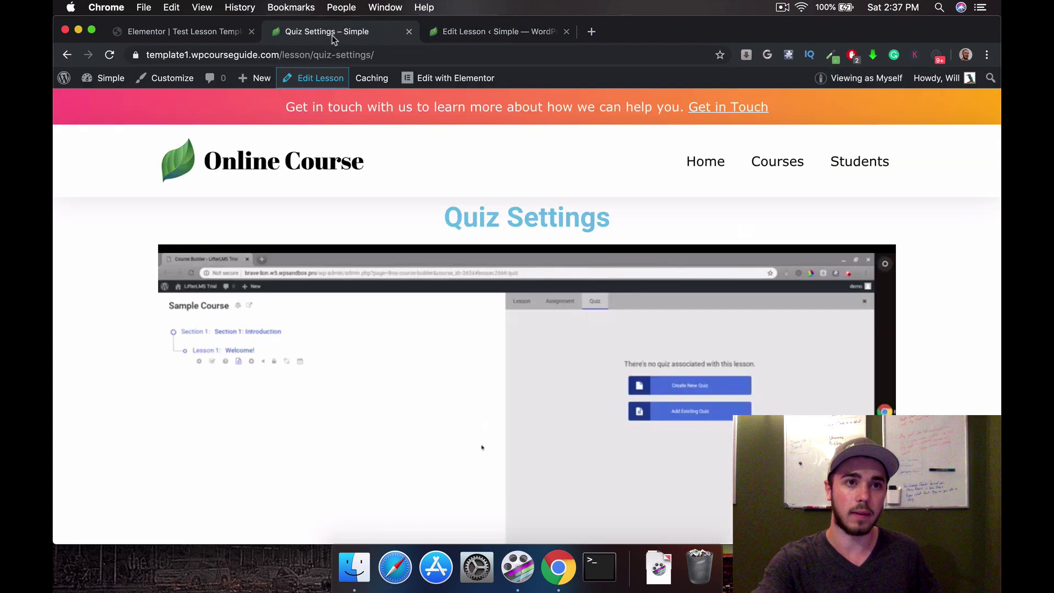
# Compare the live Quiz Settings lesson's title and video with the title and Video Embed Url on its edit page
pyautogui.moveTo(437, 202); pyautogui.dragTo(556, 218)
pyautogui.click(477, 33)
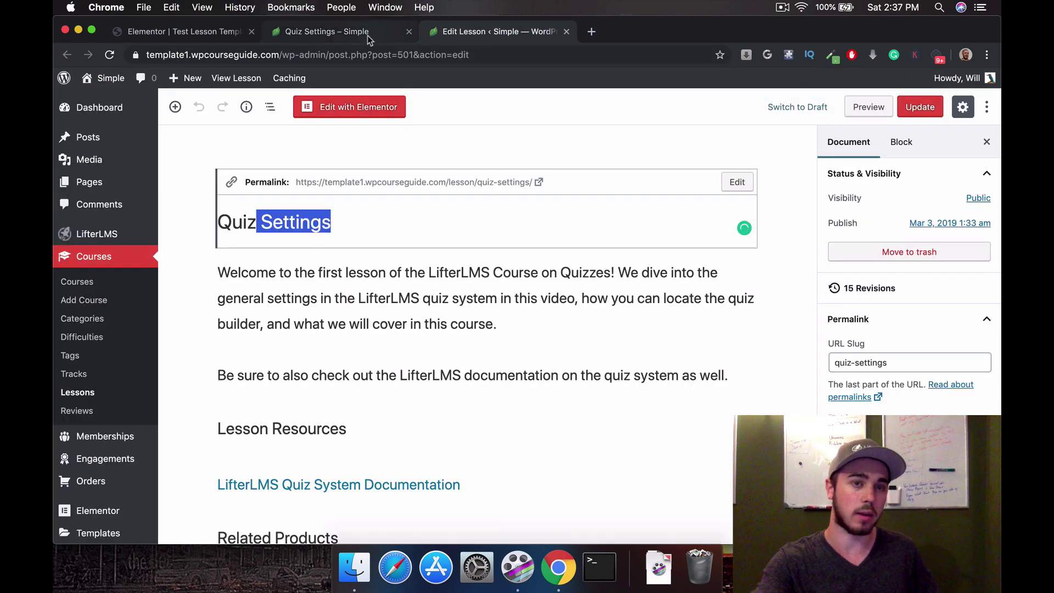
pyautogui.scroll(-10, 434, 281)
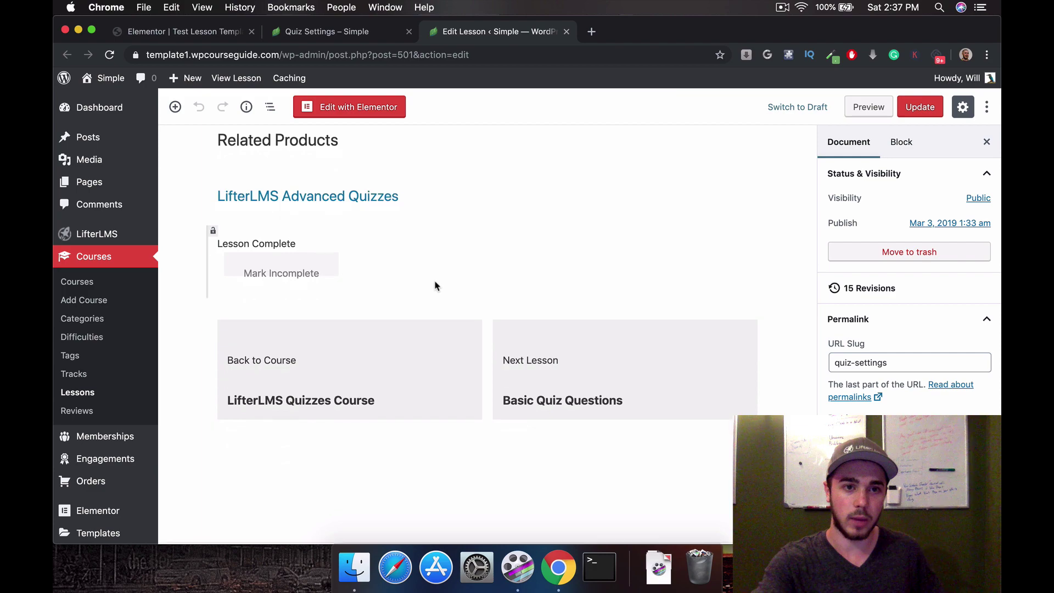
pyautogui.scroll(-3, 435, 285)
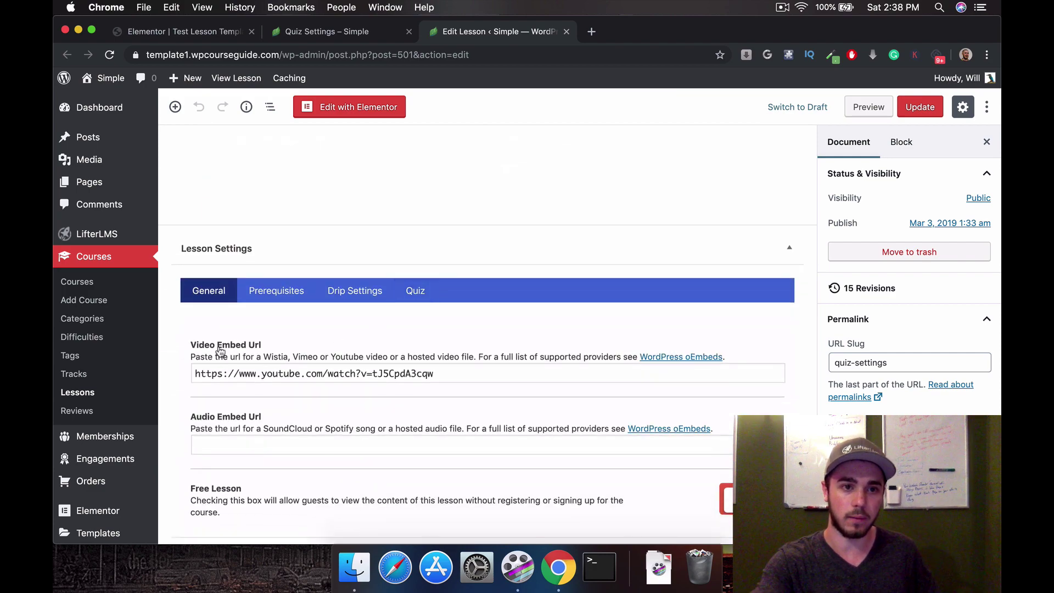
pyautogui.click(407, 376)
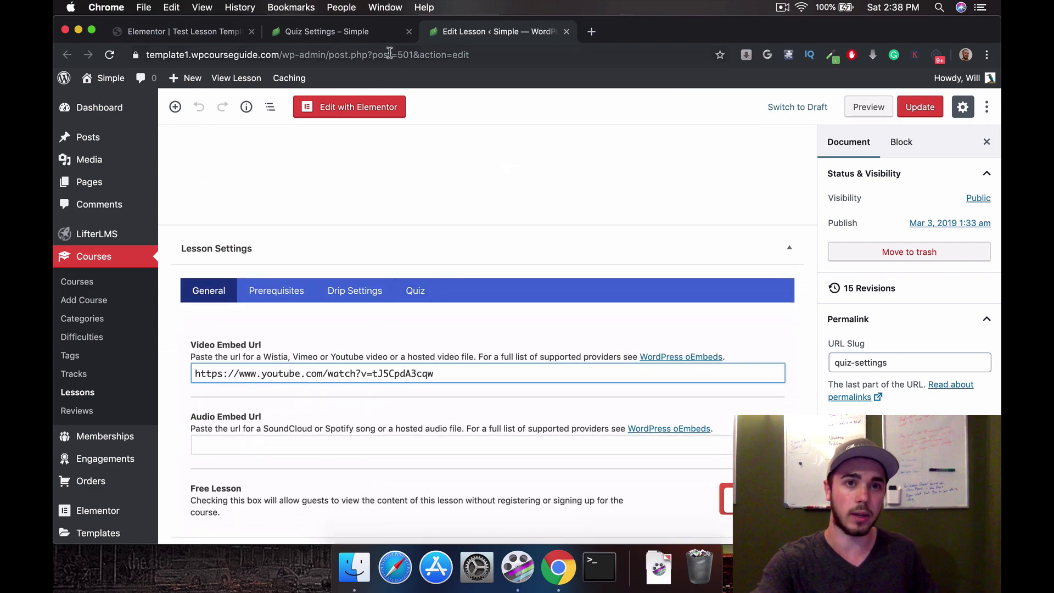
pyautogui.click(387, 33)
pyautogui.scroll(-3, 431, 391)
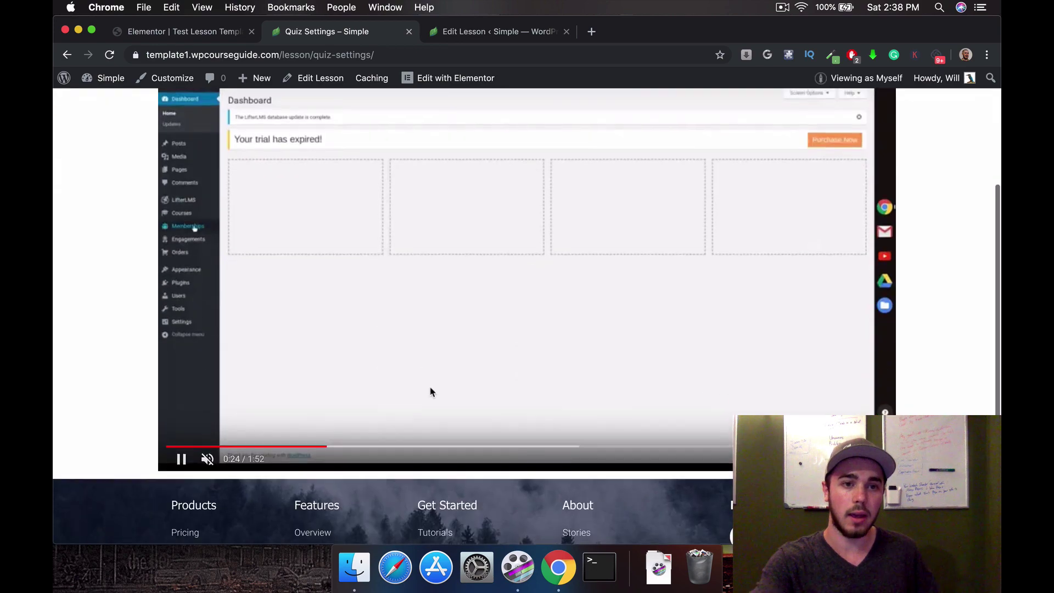
pyautogui.scroll(2, 431, 391)
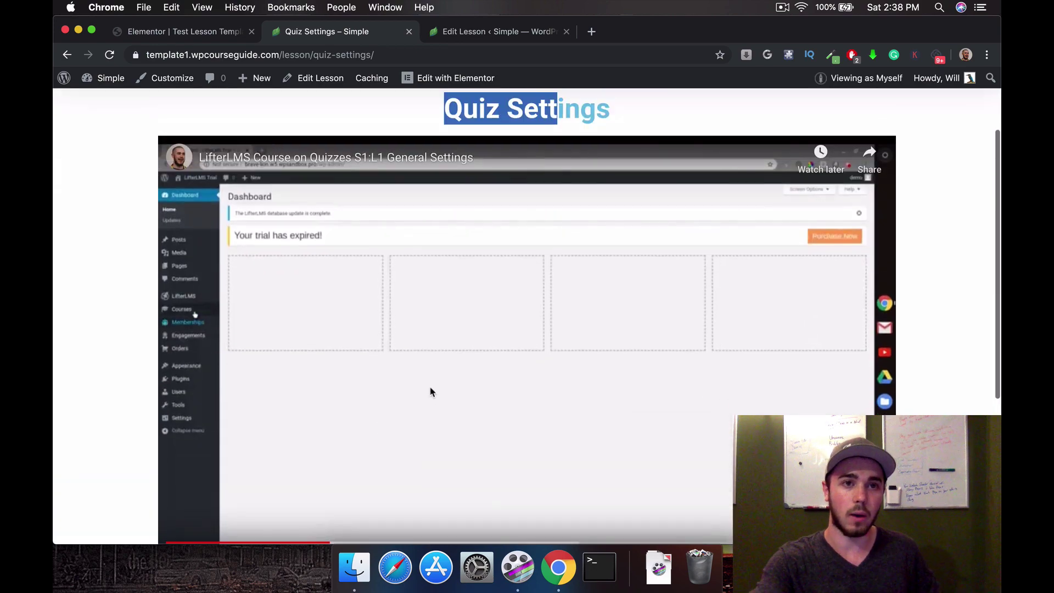
# Cut the address out of the Quiz Settings lesson's Video Embed Url, update the lesson and reload its live page
pyautogui.click(446, 34)
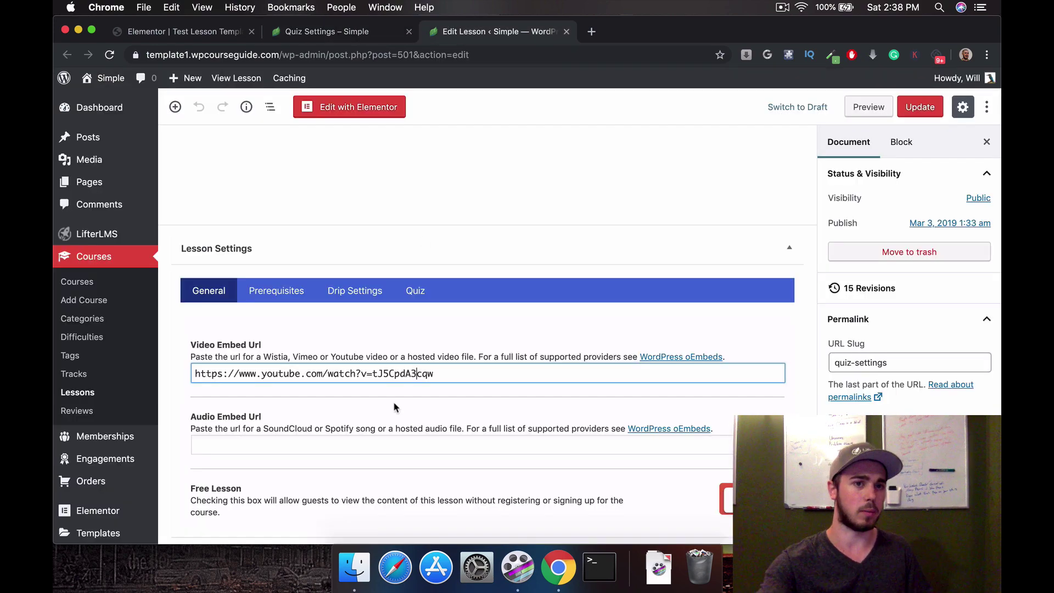
pyautogui.tripleClick(352, 375)
pyautogui.press('super+c')
pyautogui.press('BackSpace')
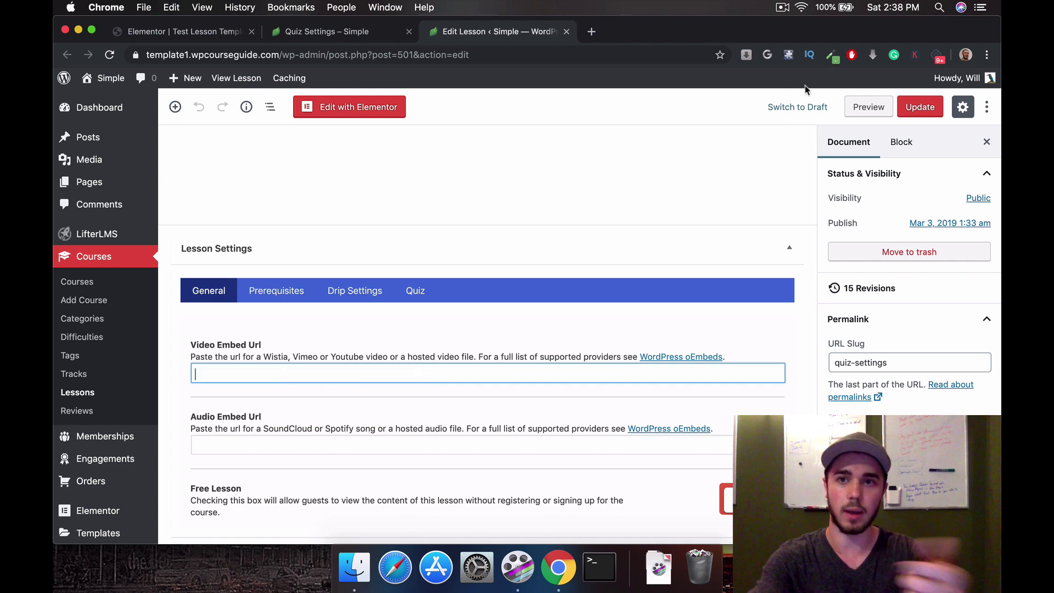
pyautogui.click(920, 106)
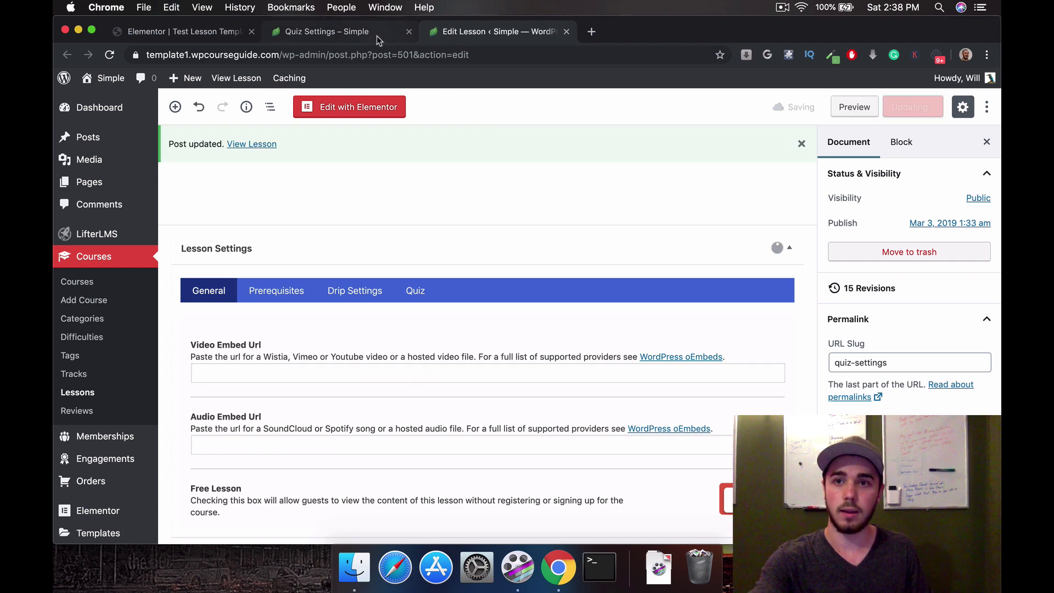
pyautogui.click(376, 35)
pyautogui.click(113, 61)
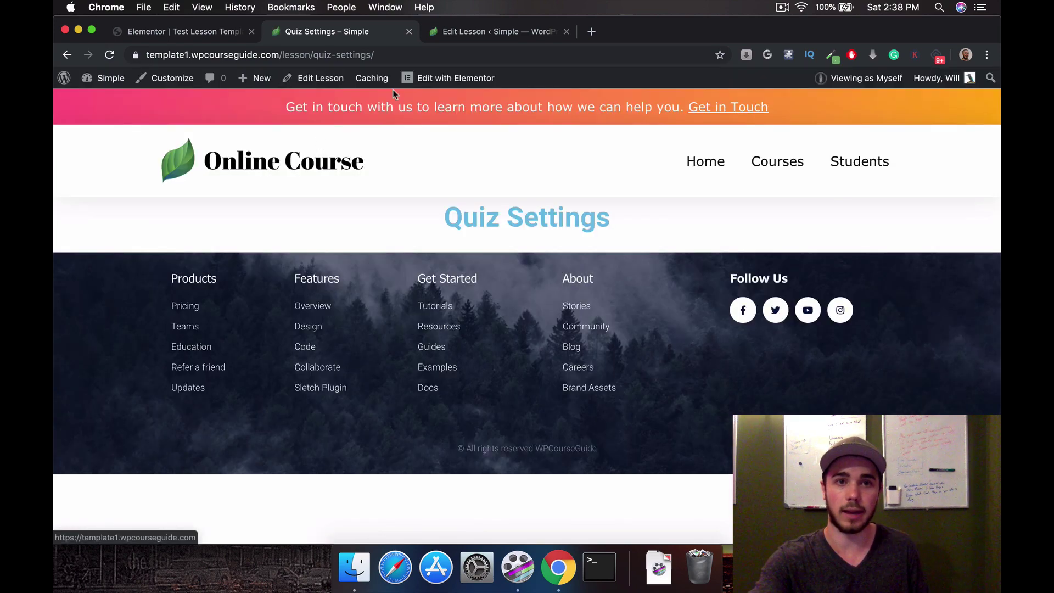
pyautogui.click(463, 33)
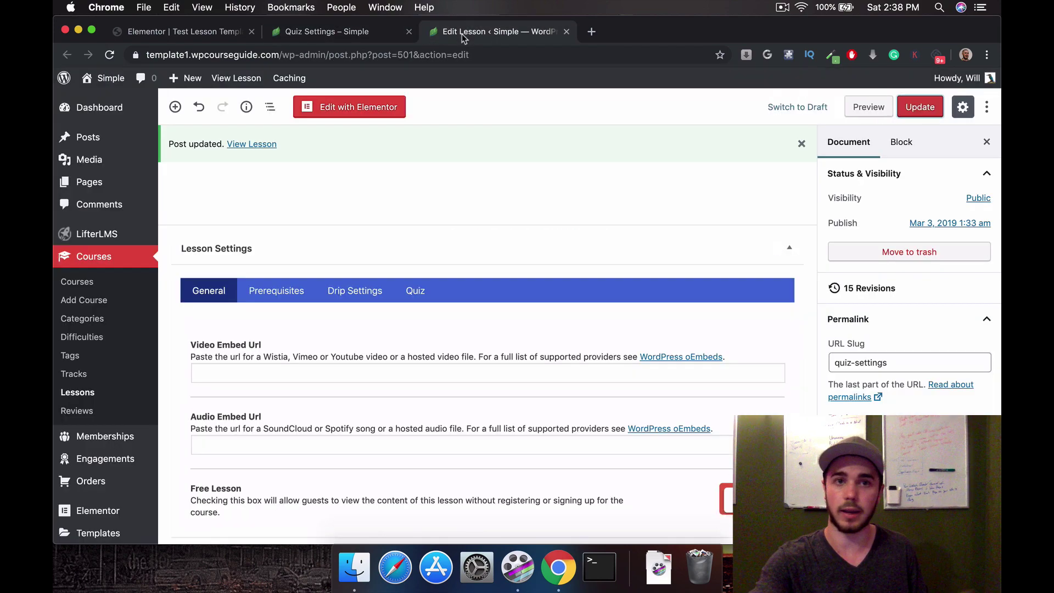
pyautogui.click(299, 378)
pyautogui.press('super+v')
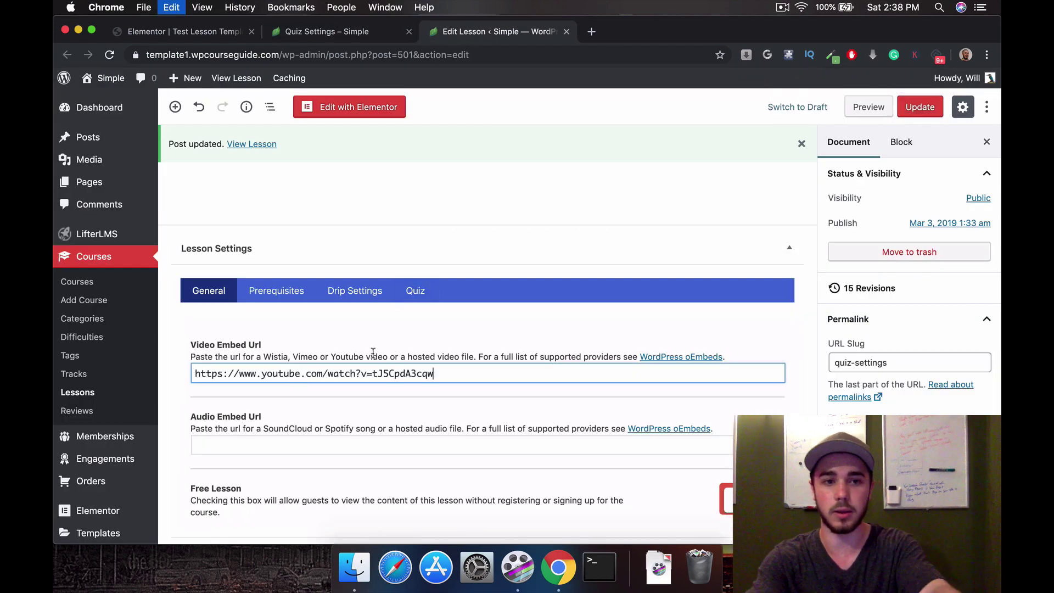
pyautogui.click(925, 112)
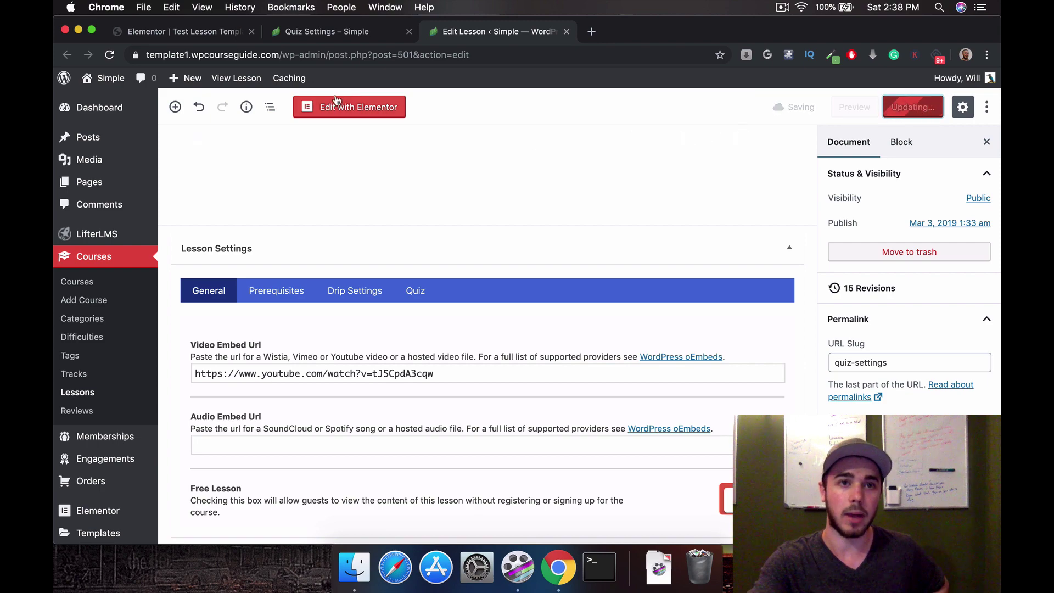
# Reload the live Quiz Settings lesson to check its embedded video, and pause the playback
pyautogui.click(217, 37)
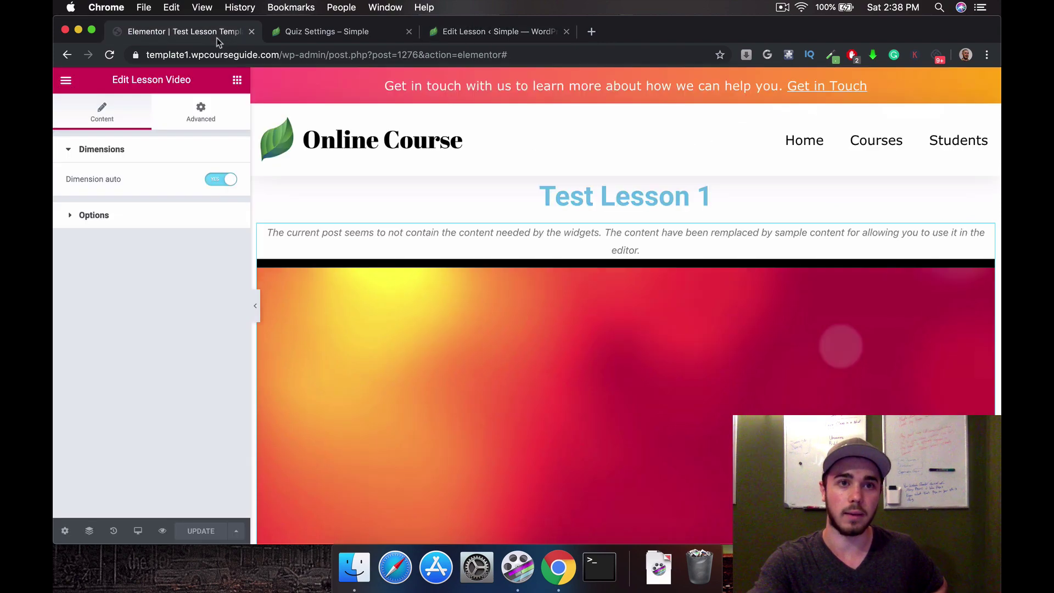
pyautogui.click(307, 33)
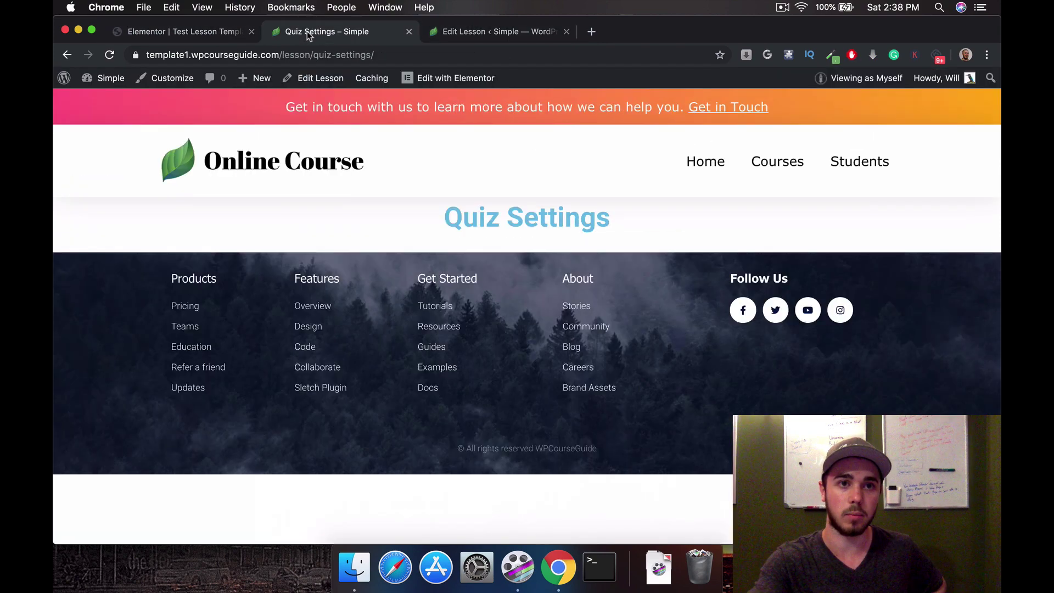
pyautogui.click(110, 56)
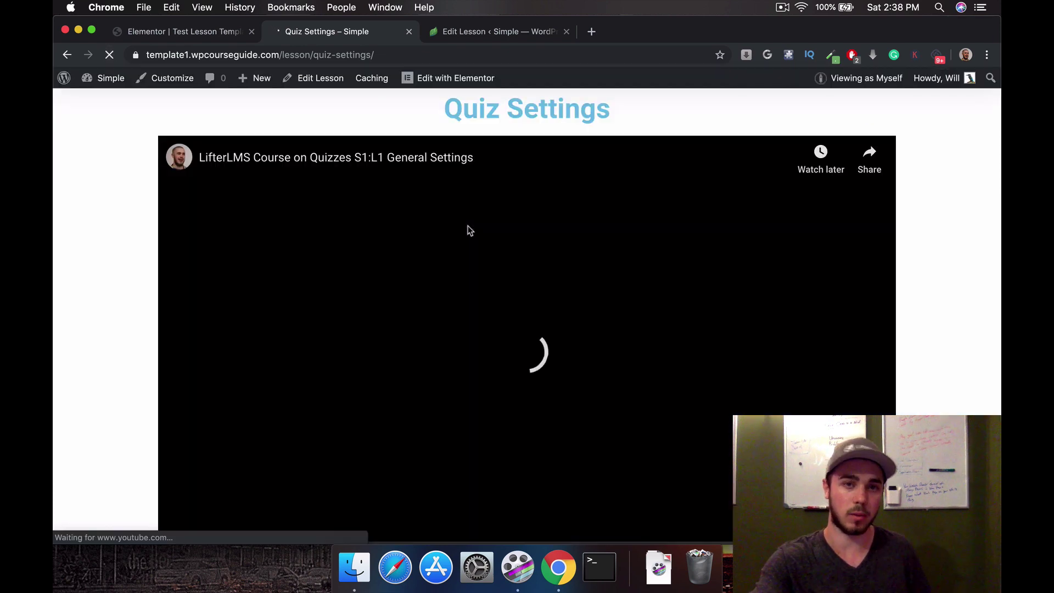
pyautogui.scroll(-2, 377, 231)
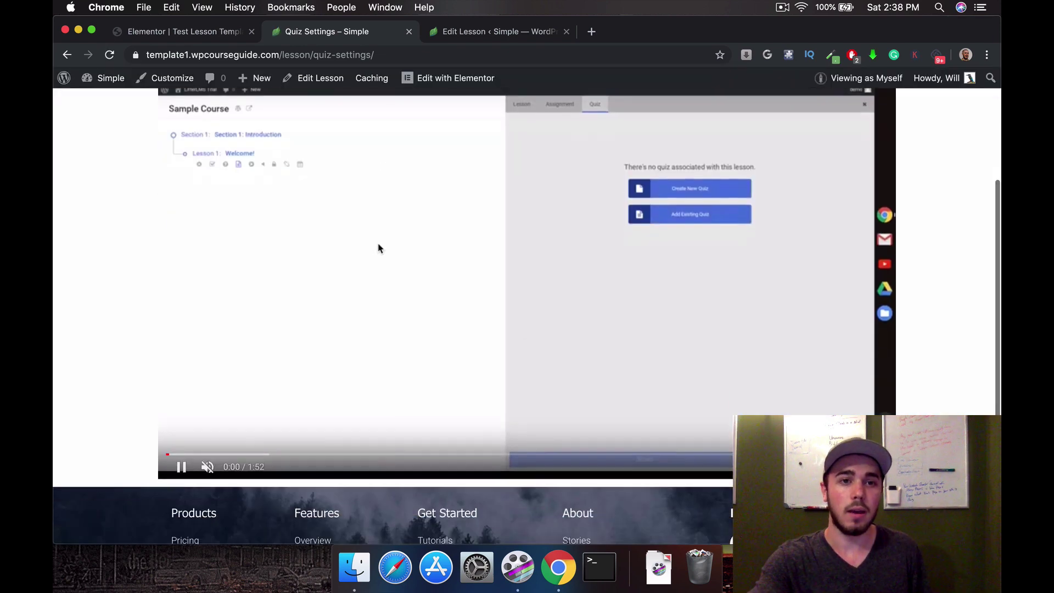
pyautogui.click(183, 467)
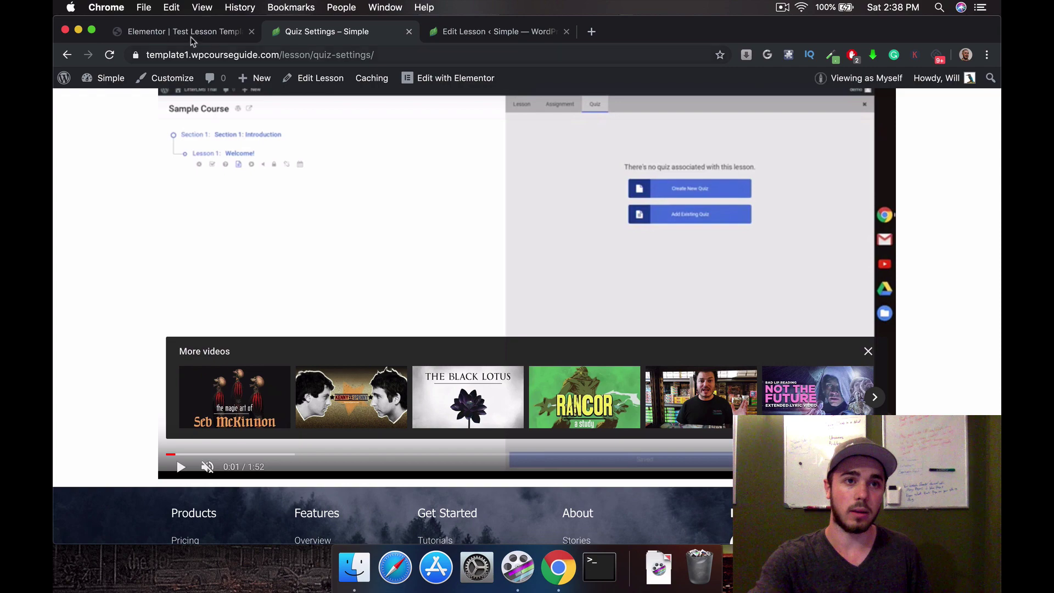
# In the Elementor lesson template, set the Back to Course Button below the video to render as a custom button
pyautogui.click(205, 29)
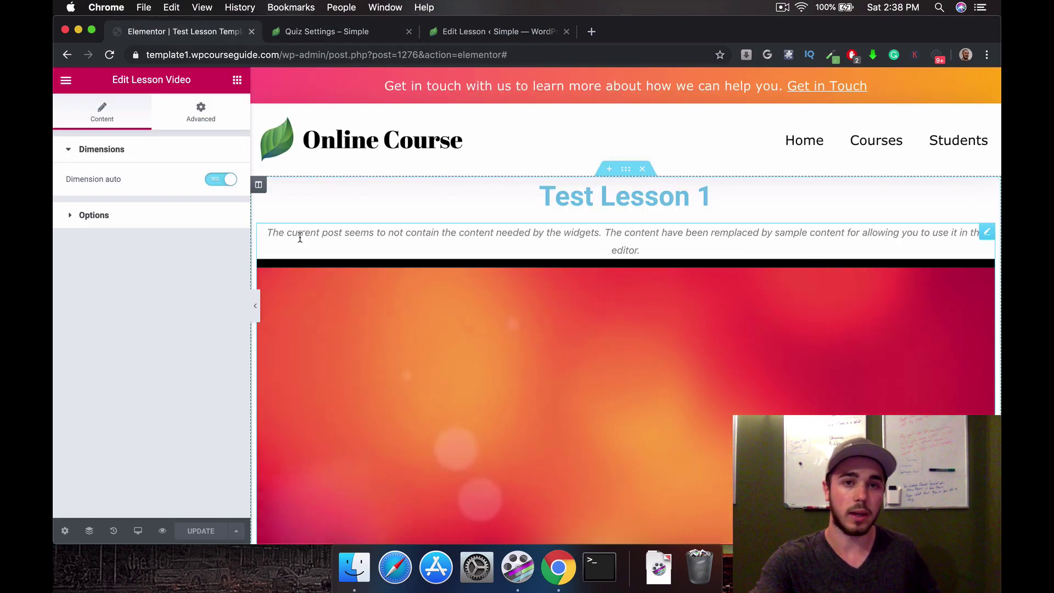
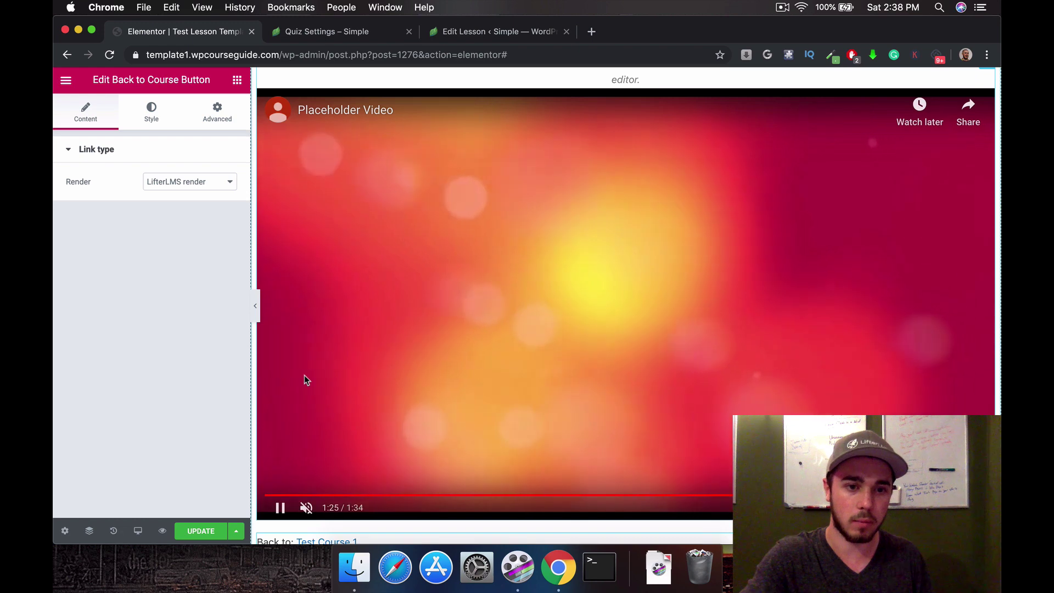
pyautogui.scroll(-3, 304, 375)
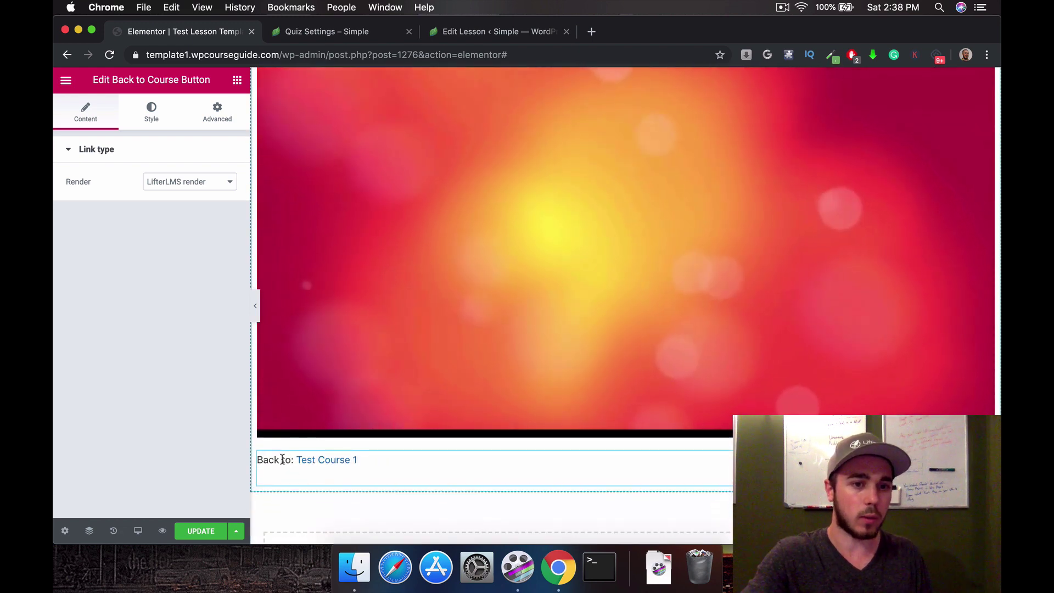
pyautogui.moveTo(284, 460)
pyautogui.mouseDown()
pyautogui.moveTo(314, 463)
pyautogui.moveTo(291, 460)
pyautogui.mouseUp()
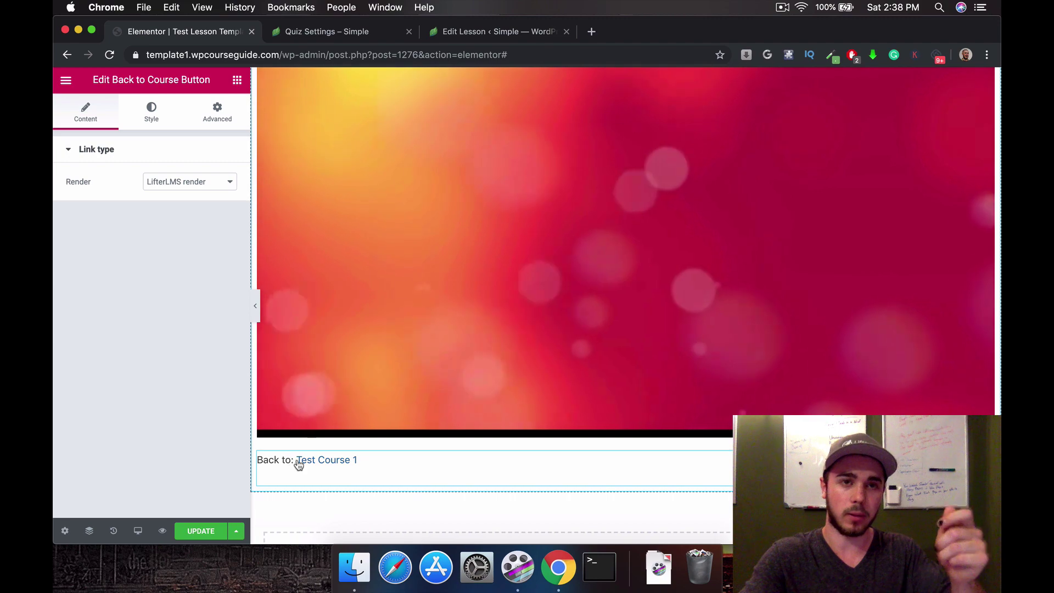
pyautogui.moveTo(293, 416)
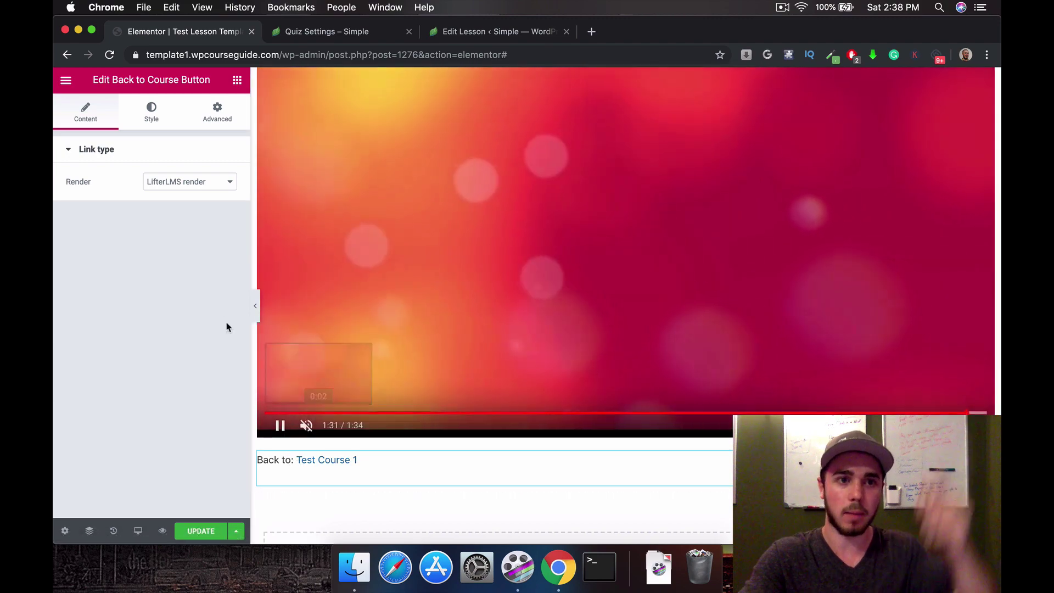
pyautogui.click(180, 187)
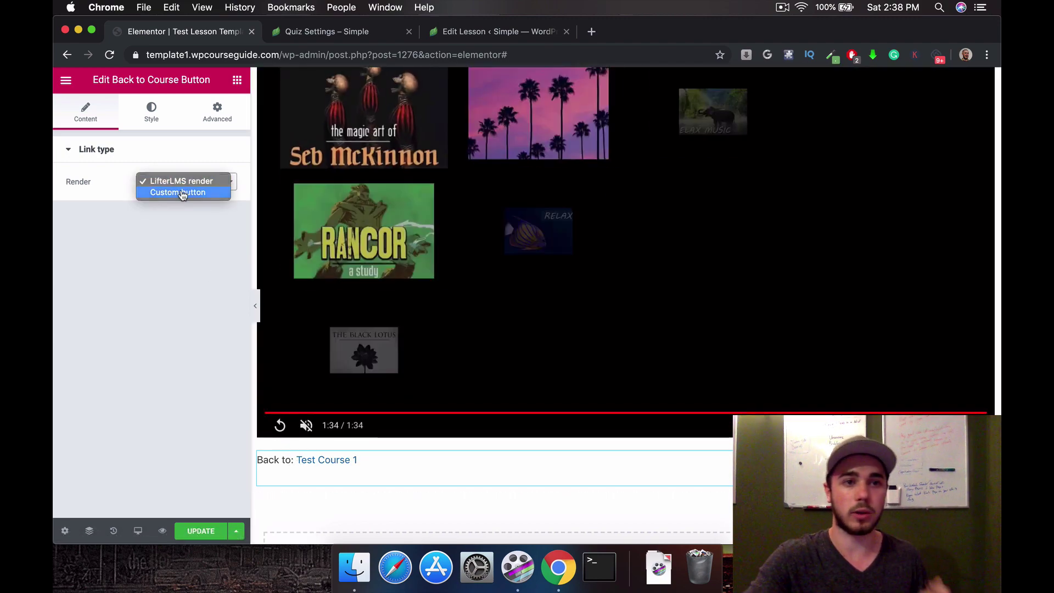
pyautogui.click(183, 193)
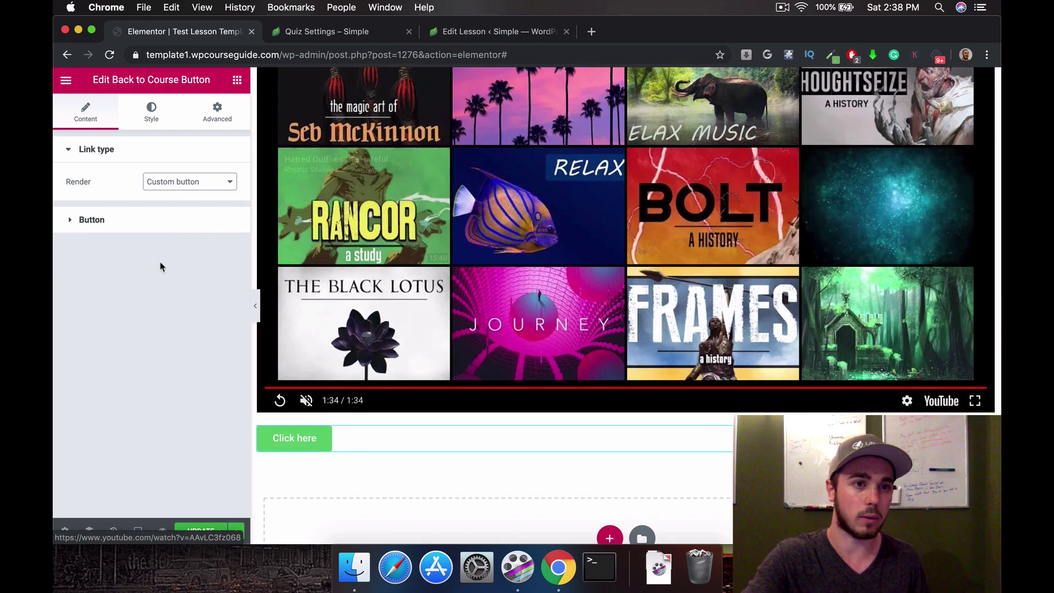
# Set the custom button's text to "Back To Course" and center-align it
pyautogui.click(162, 219)
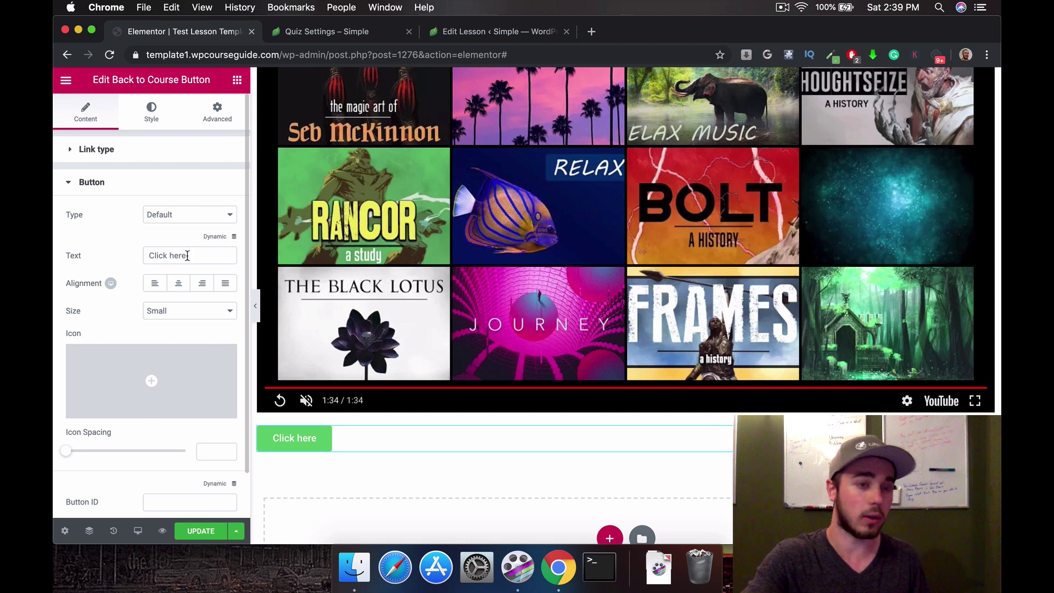
pyautogui.tripleClick(147, 256)
pyautogui.write('B')
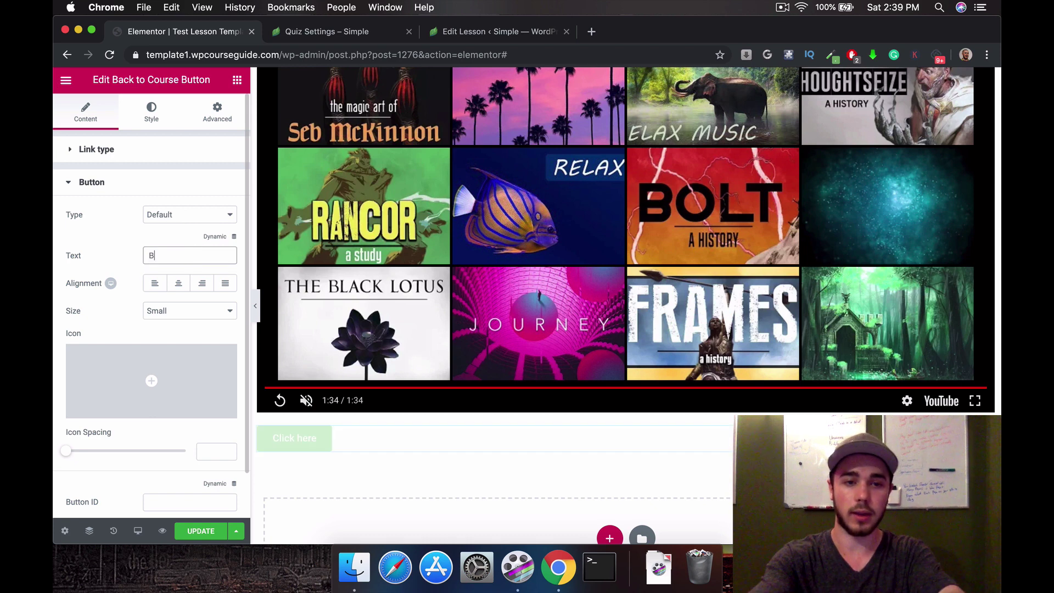
pyautogui.write('ack To Course')
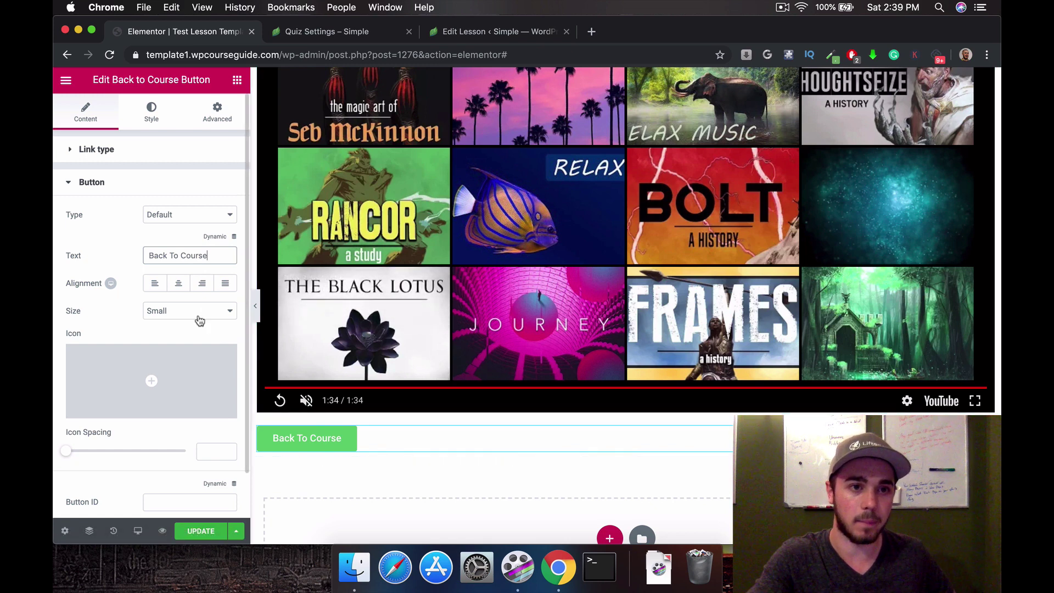
pyautogui.moveTo(205, 359)
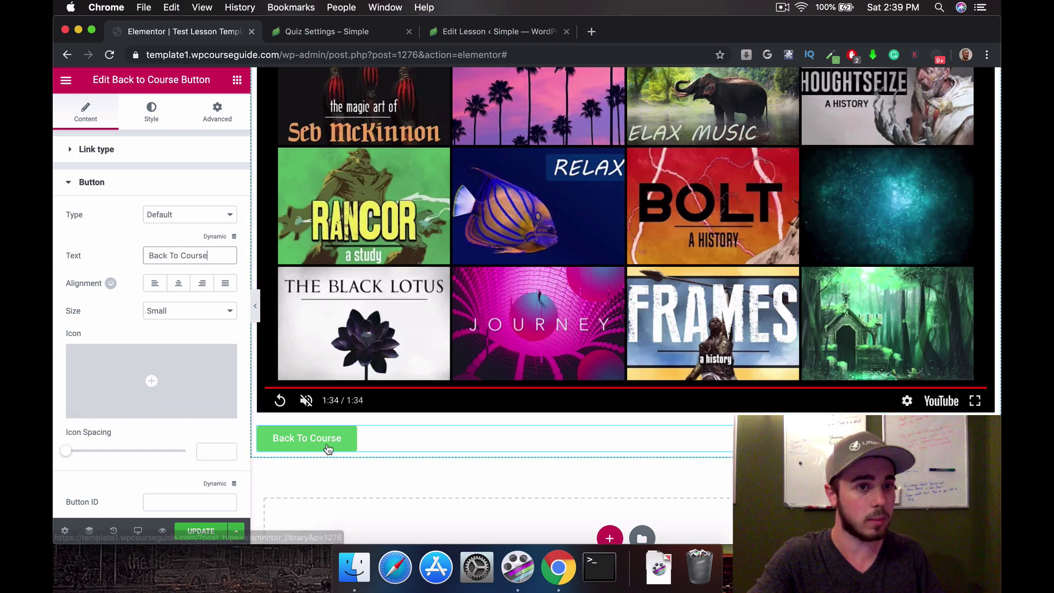
pyautogui.click(178, 282)
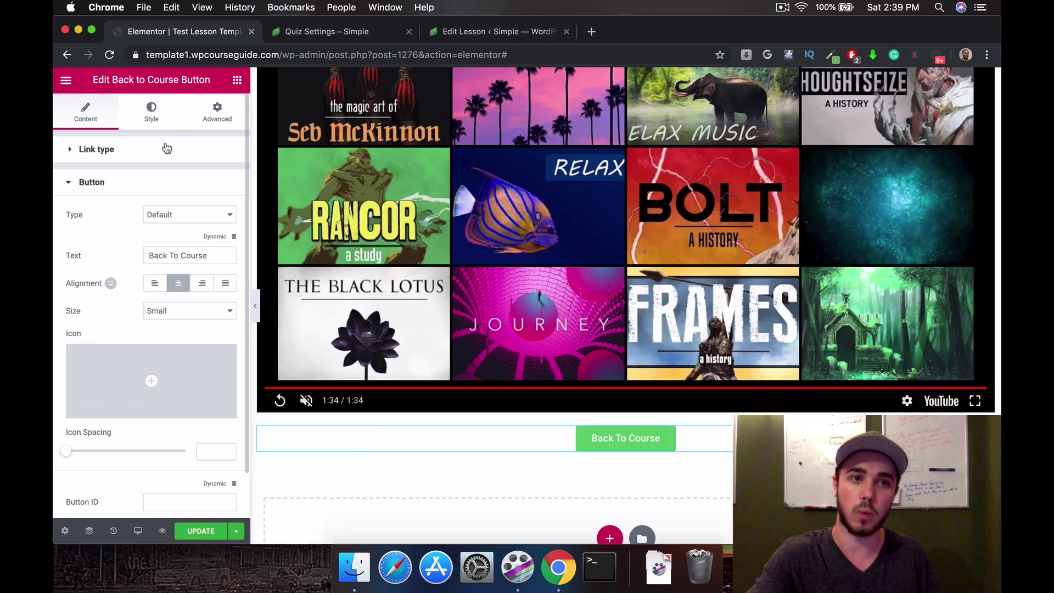
# Set the Back To Course button's normal text color to the dark blue preset and update the template
pyautogui.click(152, 110)
pyautogui.click(221, 266)
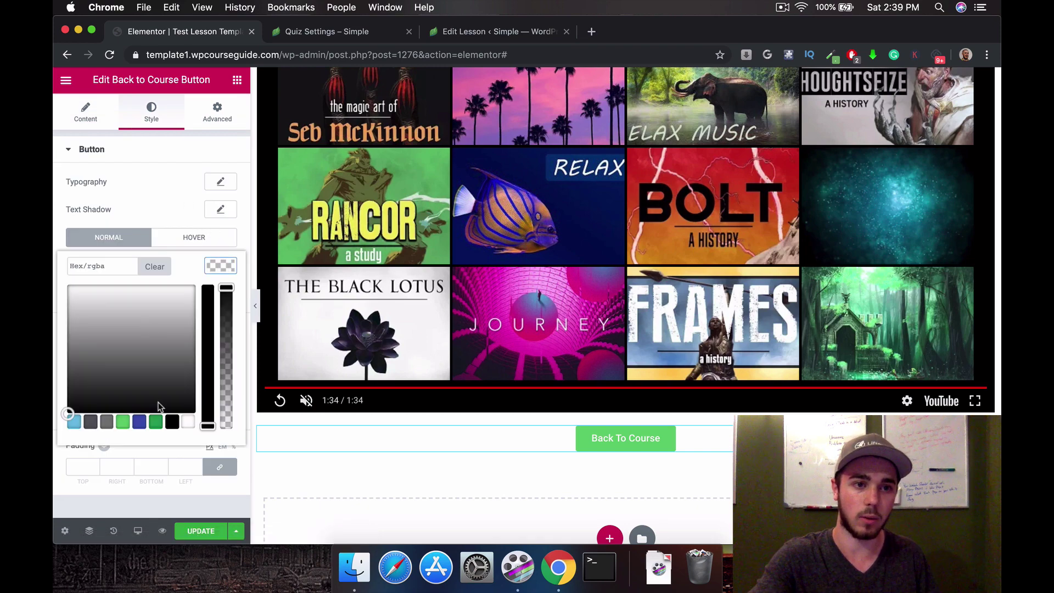
pyautogui.click(140, 422)
pyautogui.click(193, 533)
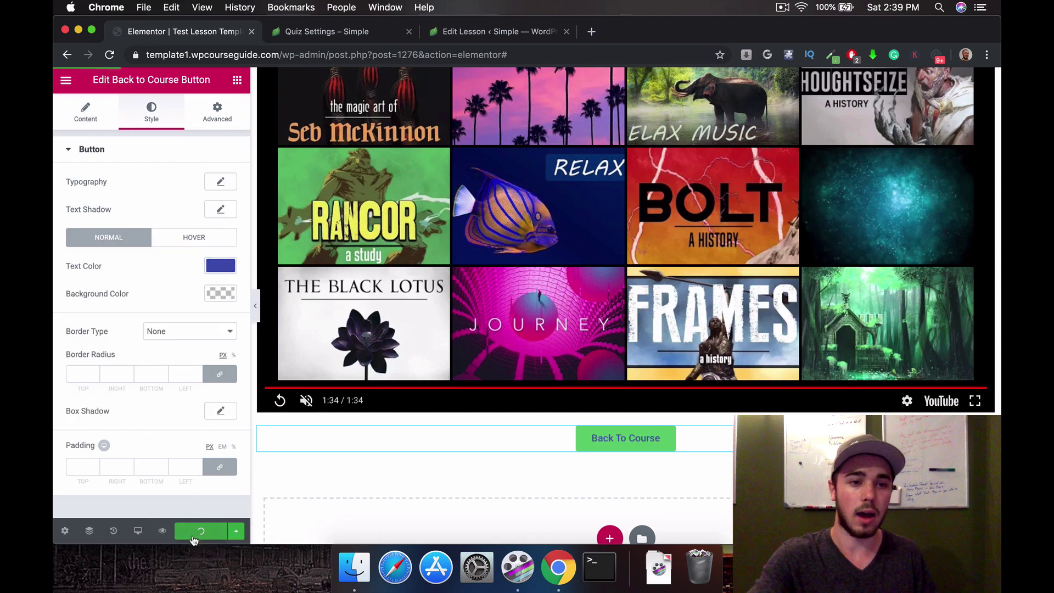
# Reload the live Quiz Settings lesson and test the Back To Course button by following it to the course page
pyautogui.click(318, 33)
pyautogui.click(109, 54)
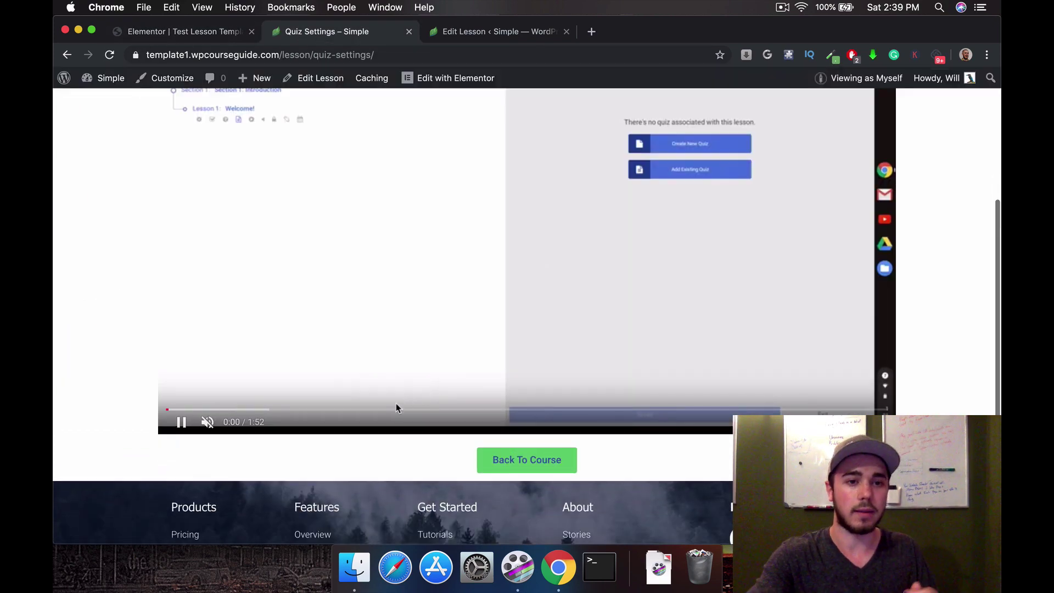
pyautogui.click(526, 461)
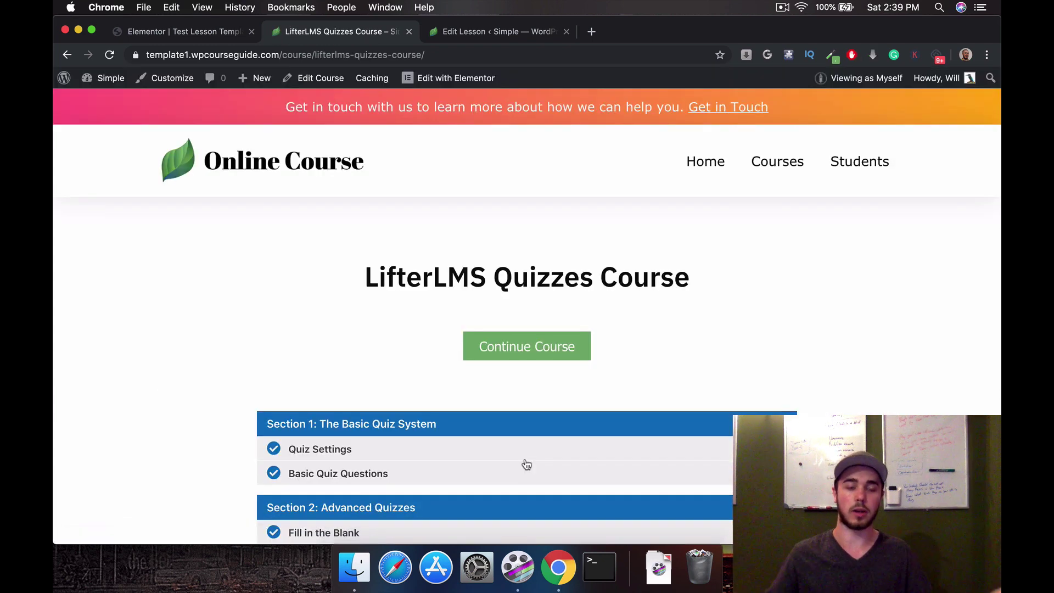
pyautogui.scroll(-1, 526, 465)
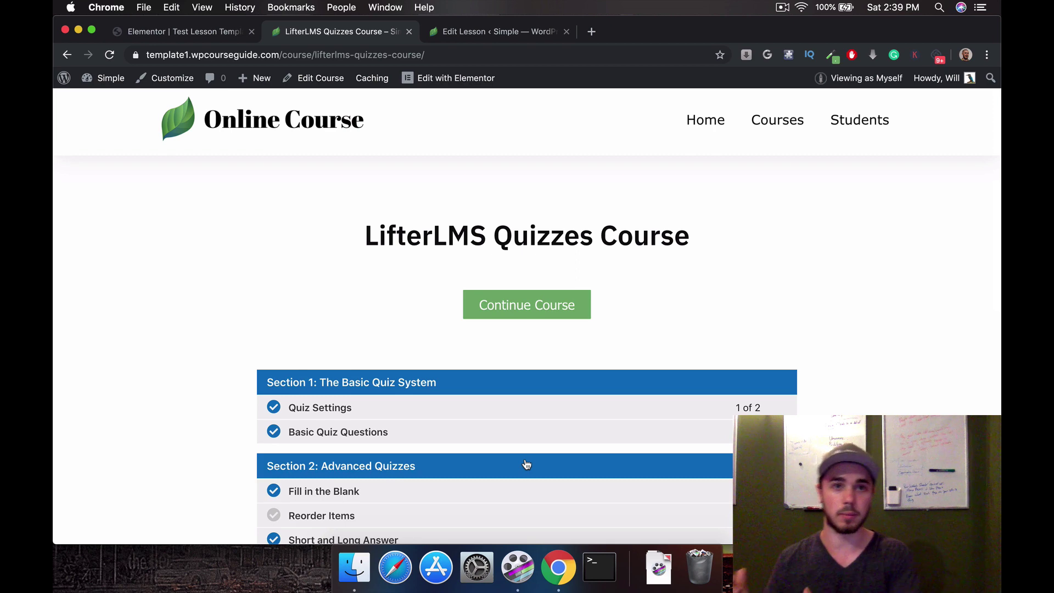
# Open the Basic Quiz Questions lesson, test its Back To Course button, and open the Code Question lesson from the course page
pyautogui.click(438, 435)
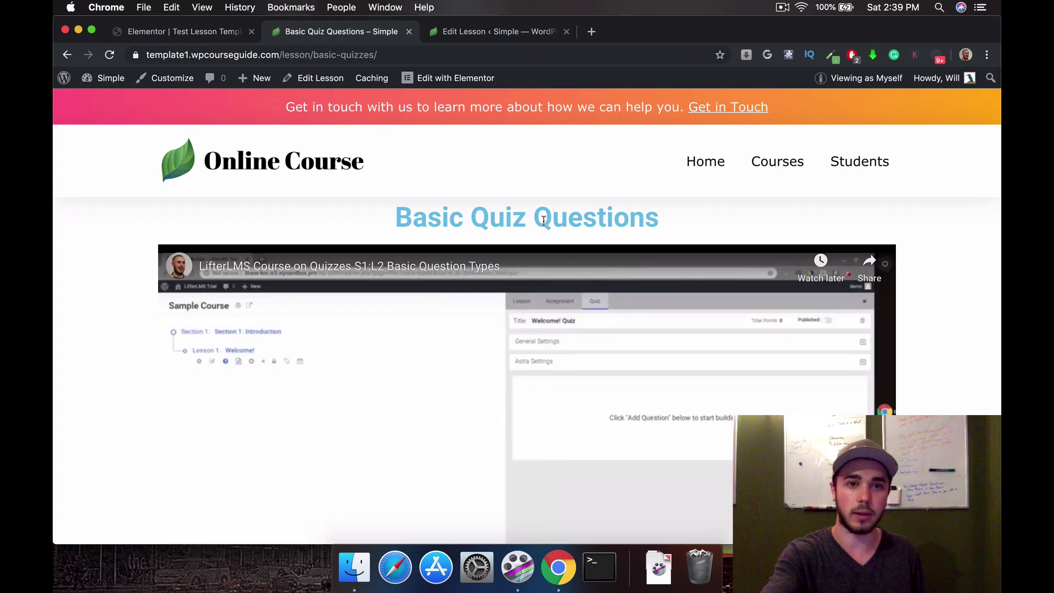
pyautogui.scroll(-3, 424, 320)
pyautogui.scroll(-2, 423, 318)
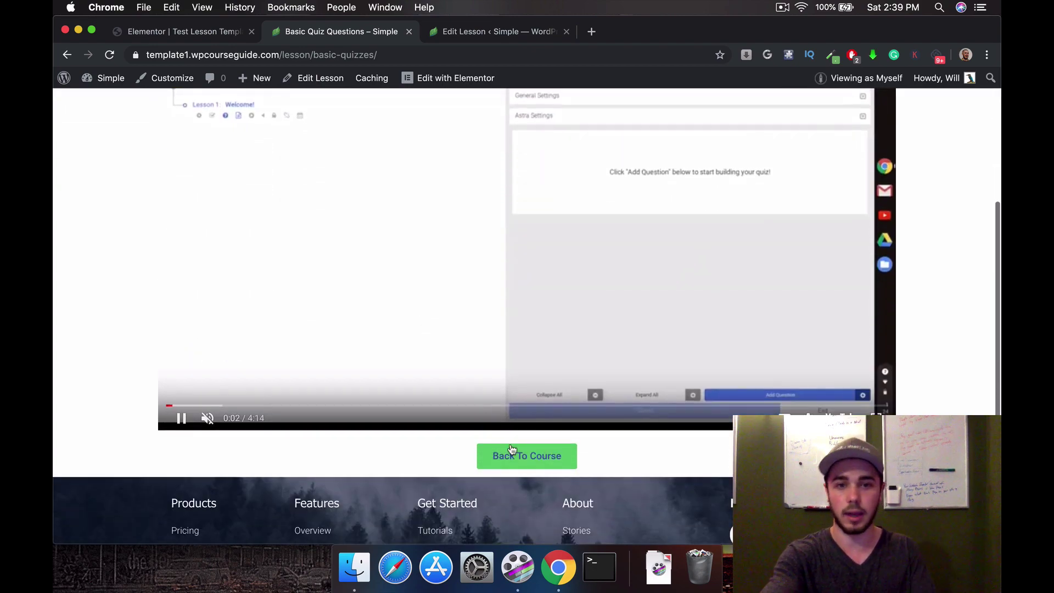
pyautogui.click(511, 451)
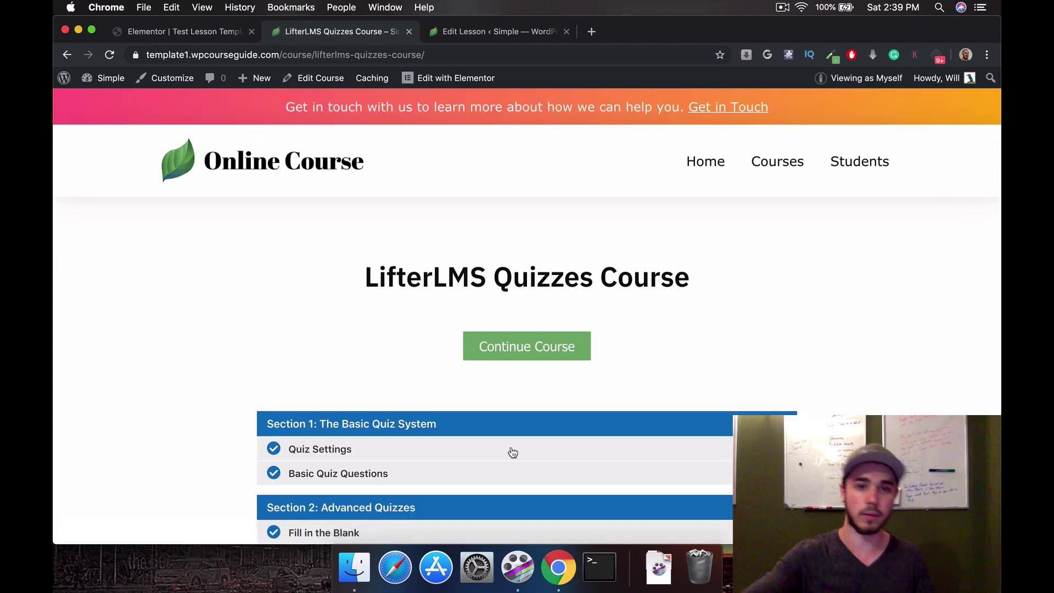
pyautogui.scroll(-5, 510, 451)
pyautogui.click(448, 405)
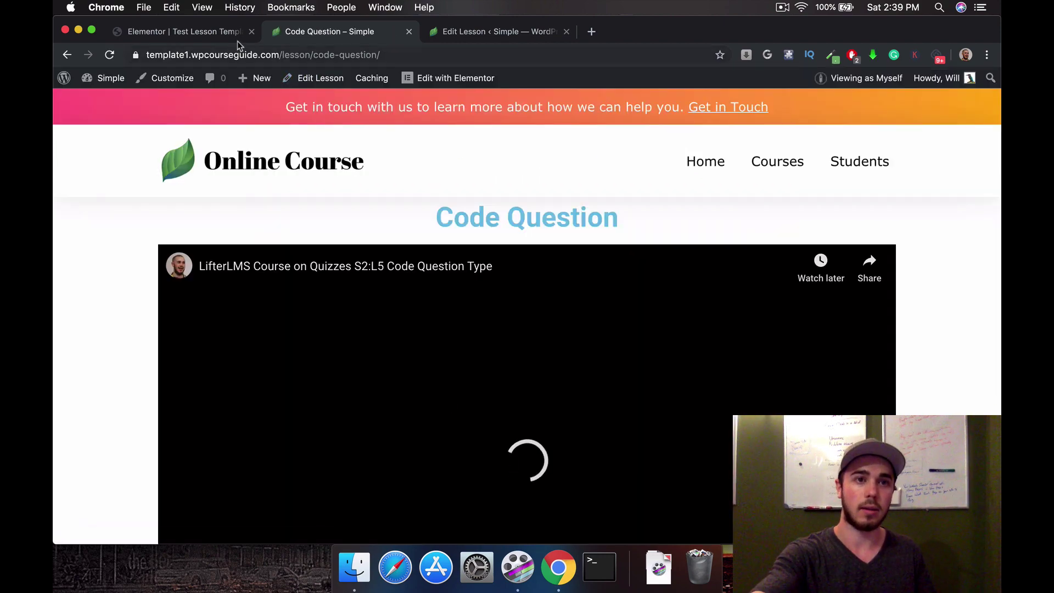
# Review the lesson template's display conditions without changing them, and return to Elementor's widget list
pyautogui.click(181, 32)
pyautogui.click(239, 535)
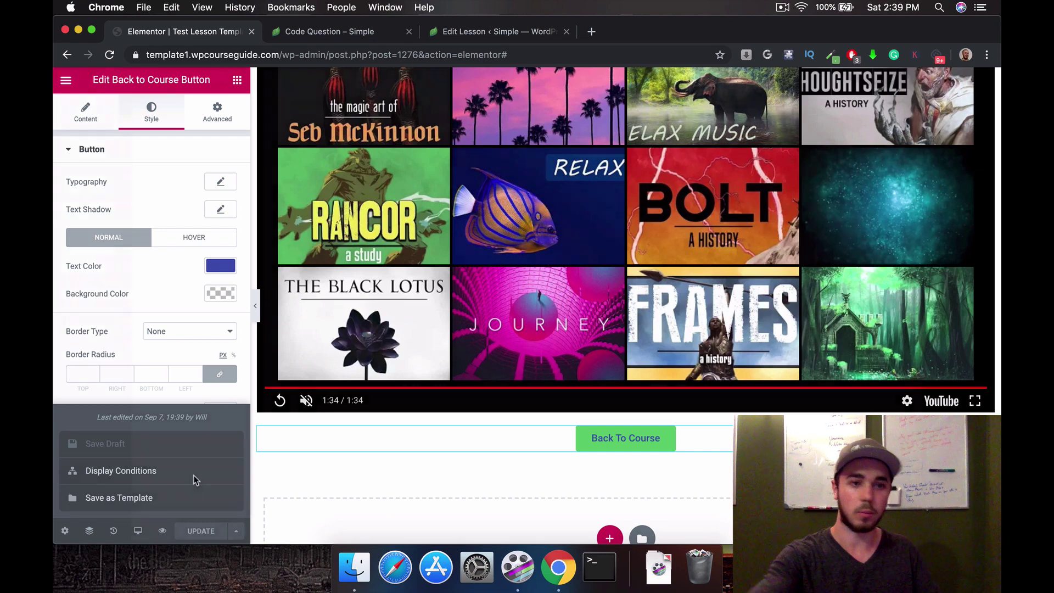
pyautogui.click(193, 475)
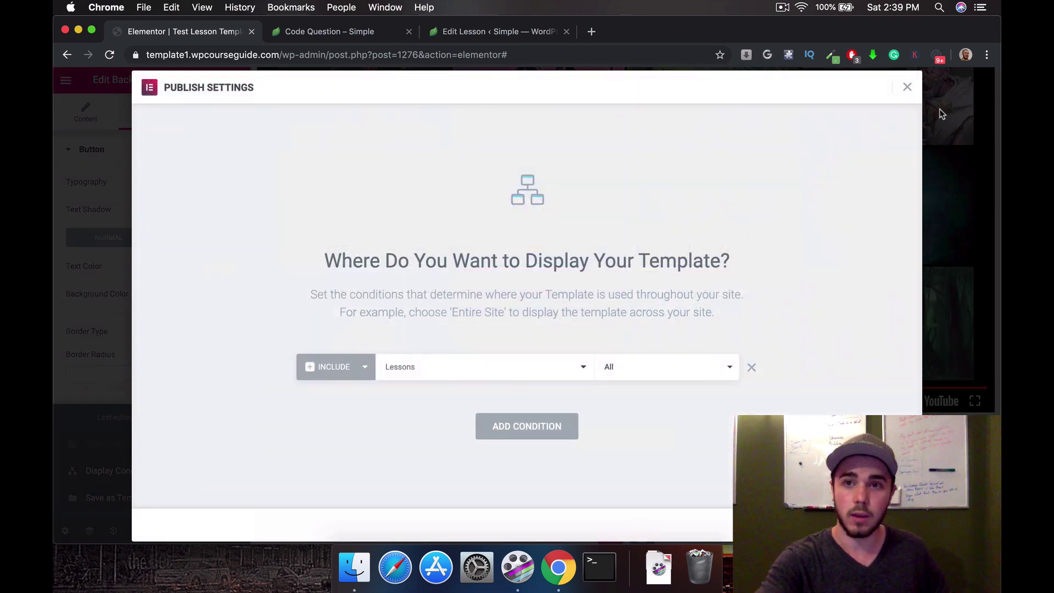
pyautogui.click(908, 88)
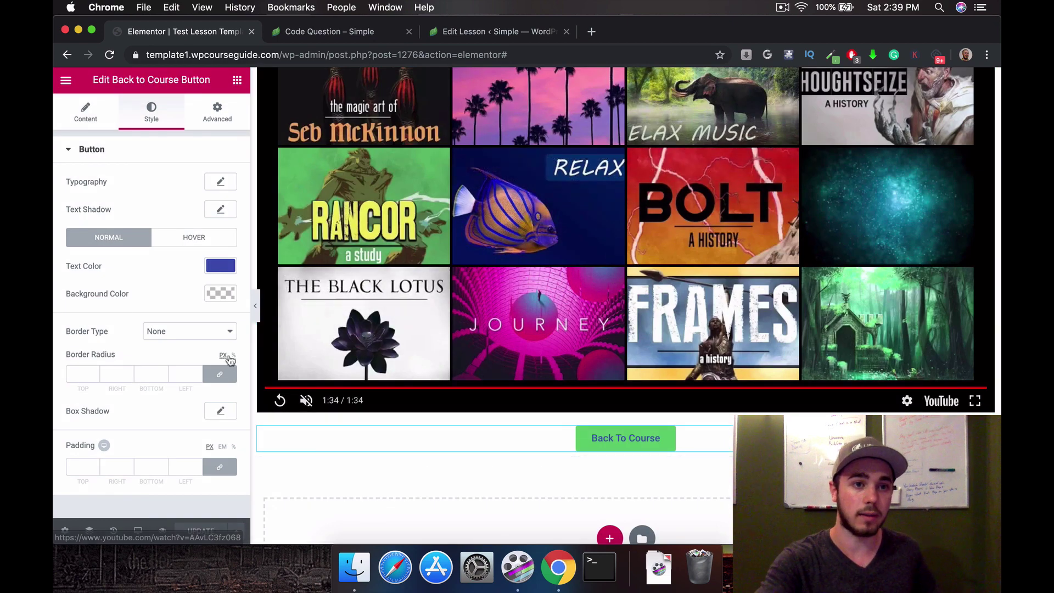
pyautogui.scroll(-3, 305, 437)
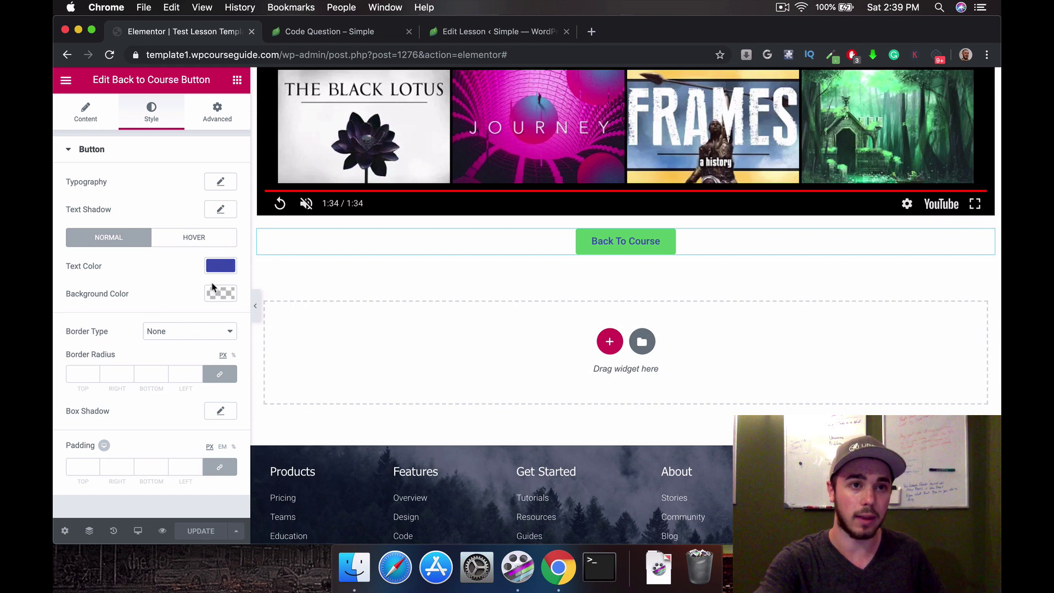
pyautogui.click(65, 85)
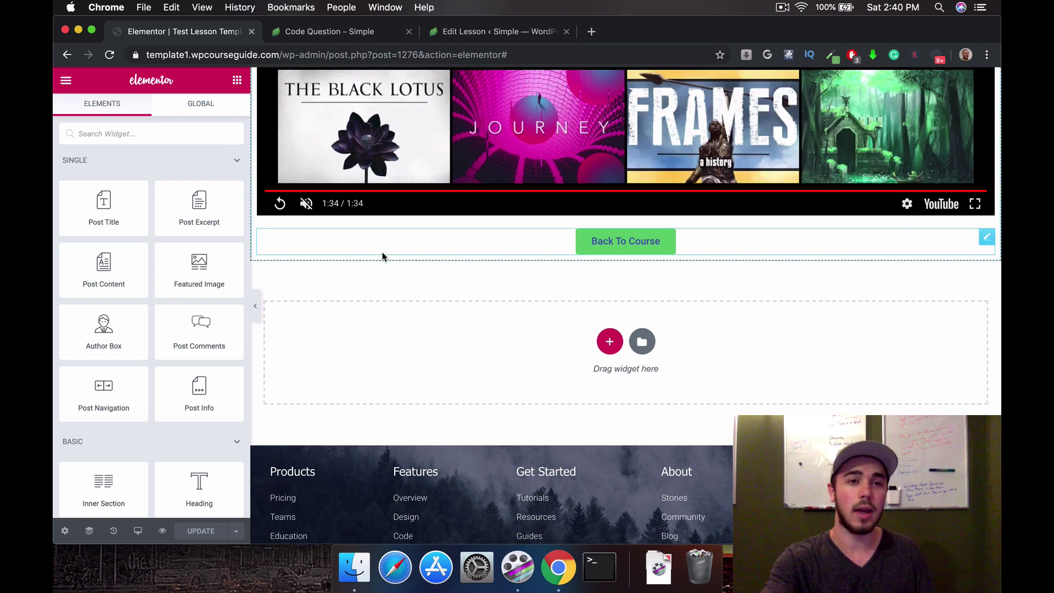
# Return from the live Code Question lesson to its course page and open the Main Course Template for editing in Elementor
pyautogui.click(385, 32)
pyautogui.scroll(-10, 379, 247)
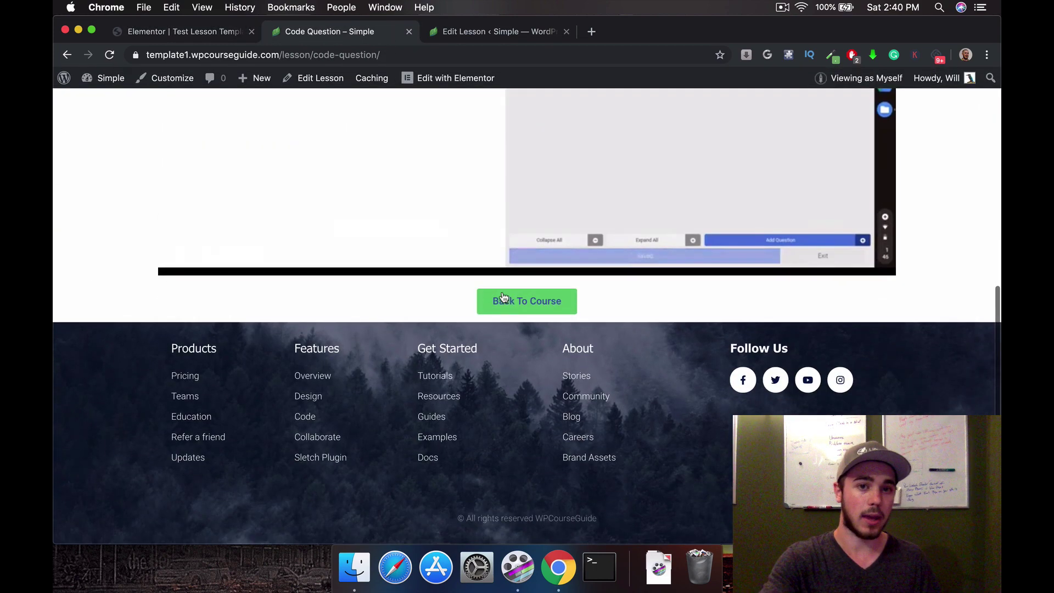
pyautogui.click(518, 303)
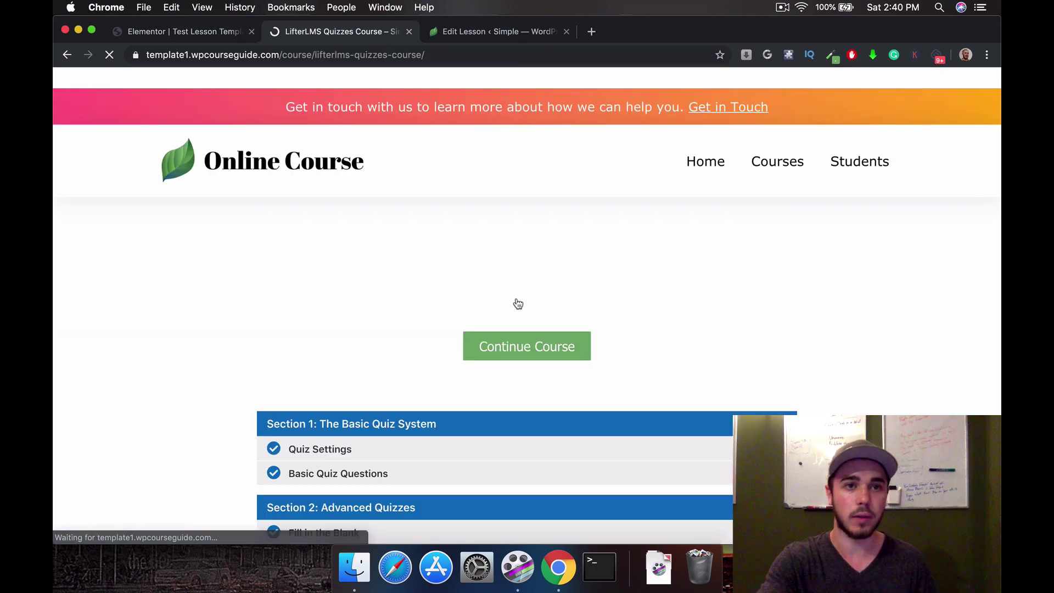
pyautogui.scroll(-1, 534, 302)
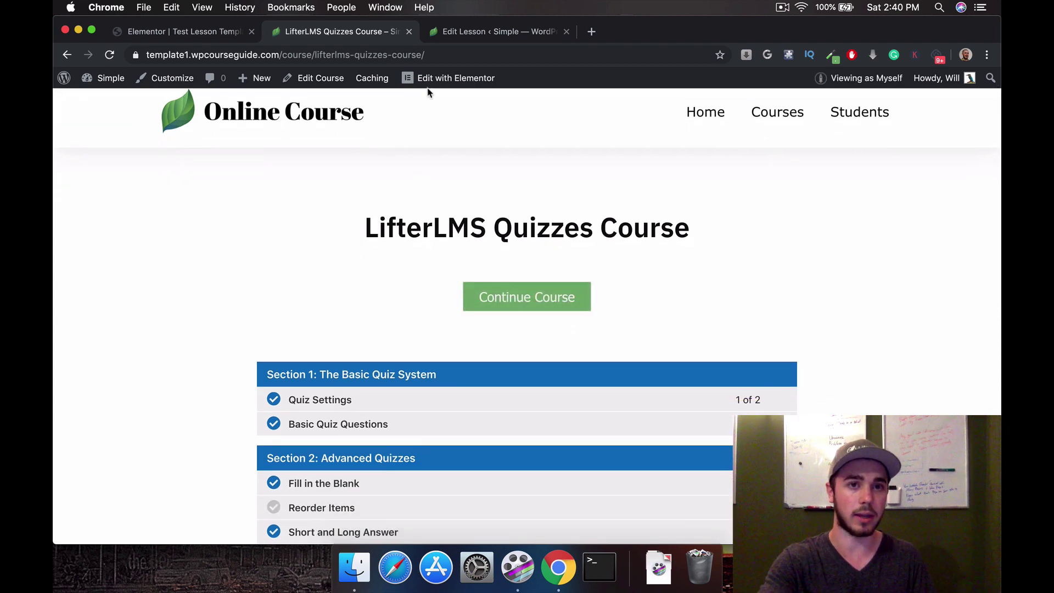
pyautogui.moveTo(429, 80)
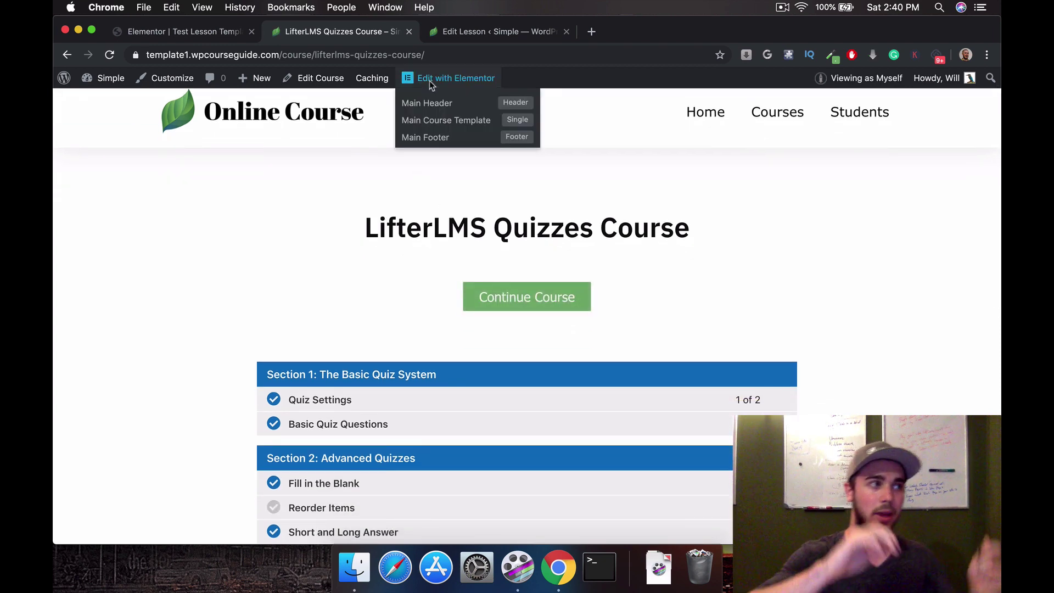
pyautogui.click(451, 120)
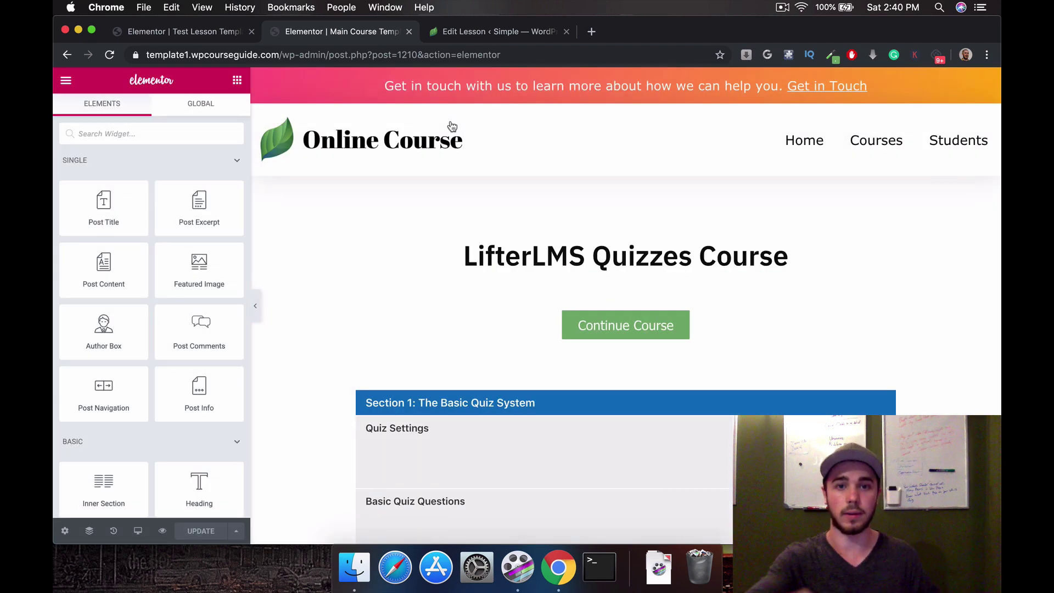
# Inspect the settings of the Course Continue Button and Course Syllabus widgets in the Main Course Template
pyautogui.click(490, 332)
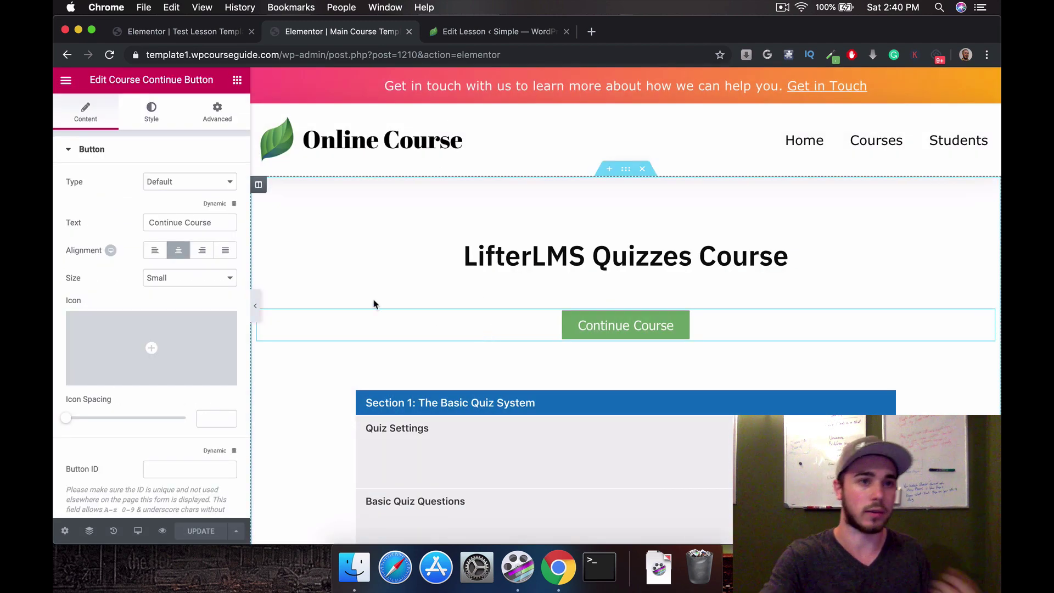
pyautogui.click(66, 86)
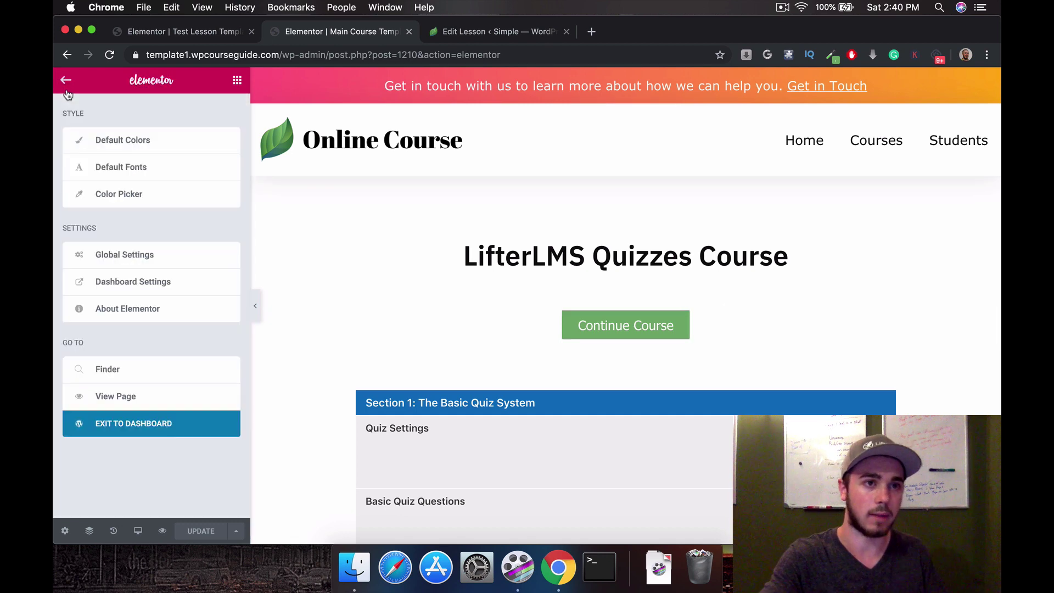
pyautogui.click(310, 421)
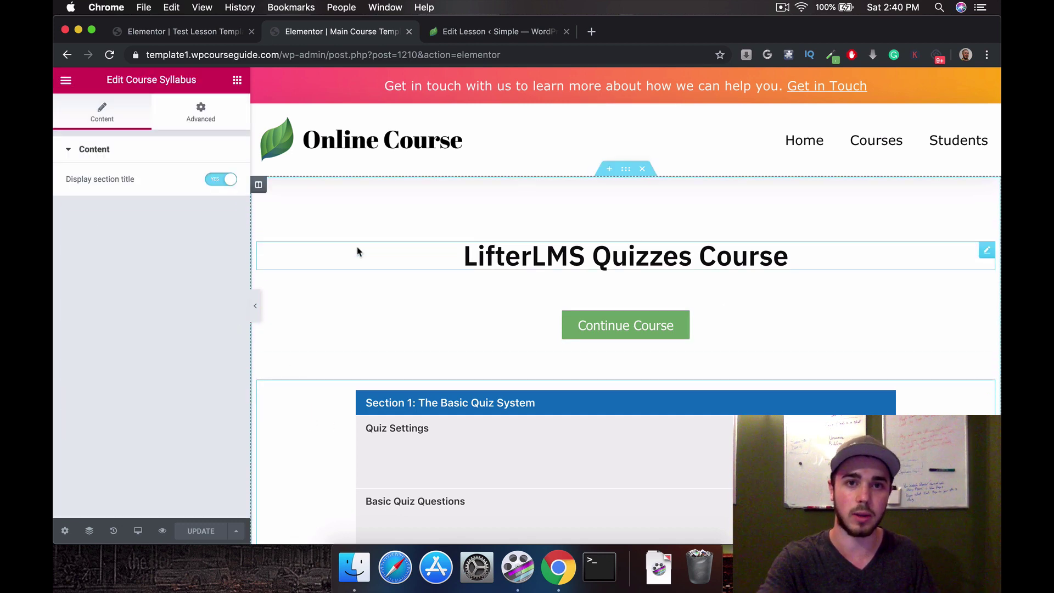
pyautogui.scroll(-1, 357, 250)
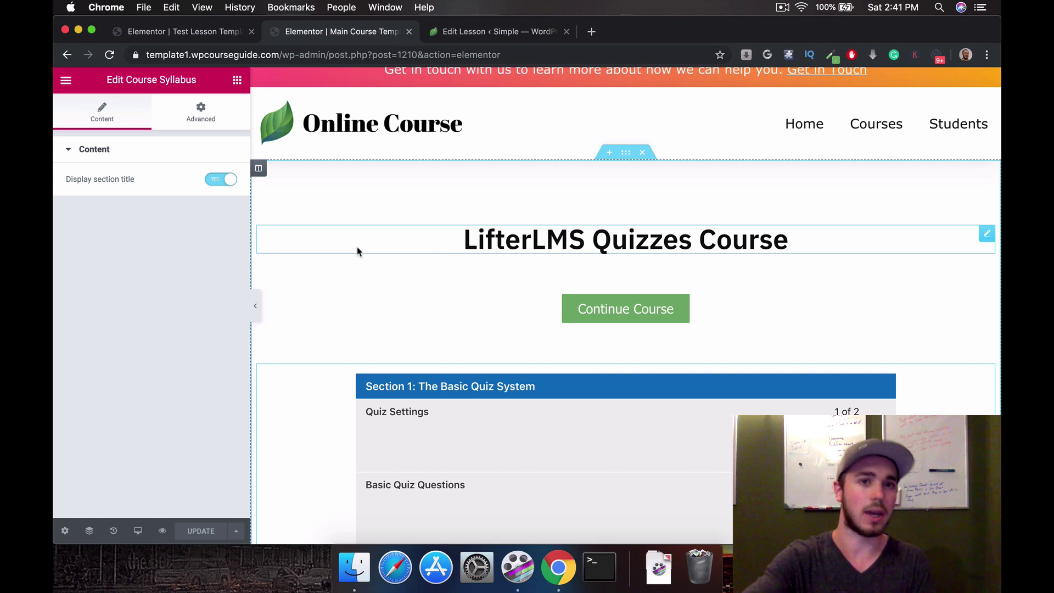
pyautogui.scroll(1, 487, 141)
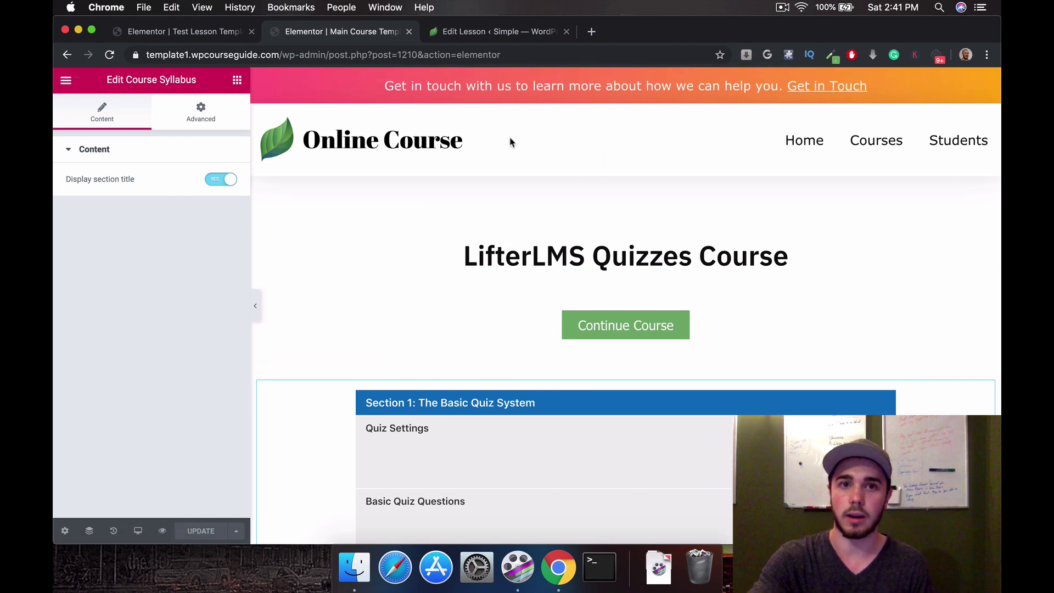